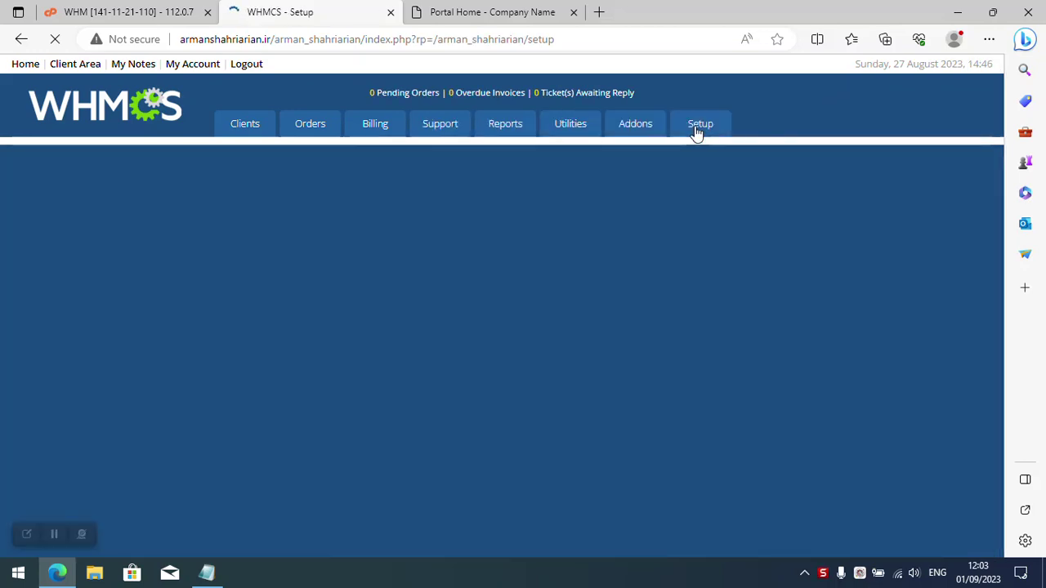
Start a new server entry from Setup > Servers, keeping cPanel as the module.
text(server)
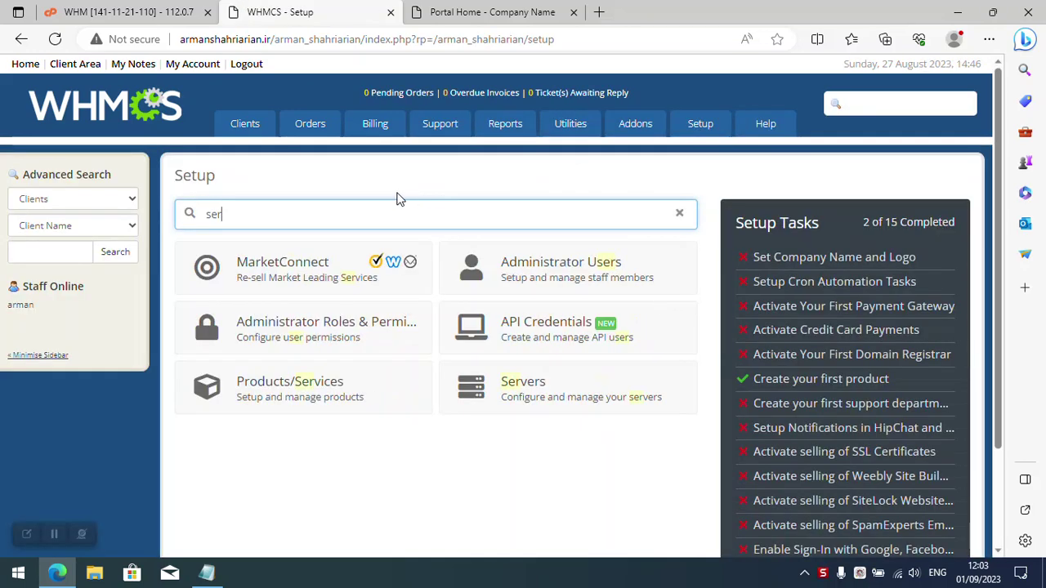
click(296, 271)
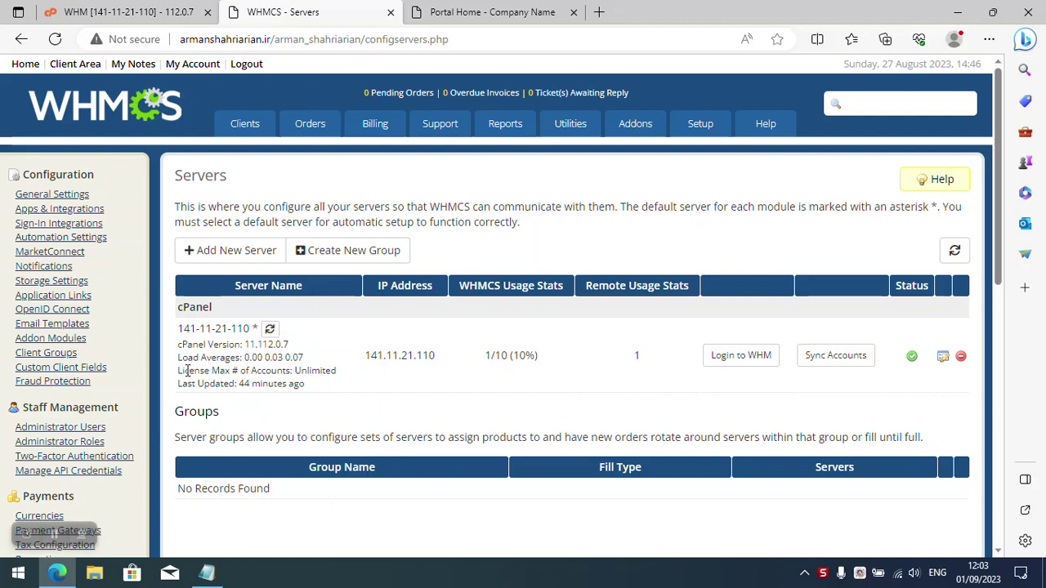
click(242, 256)
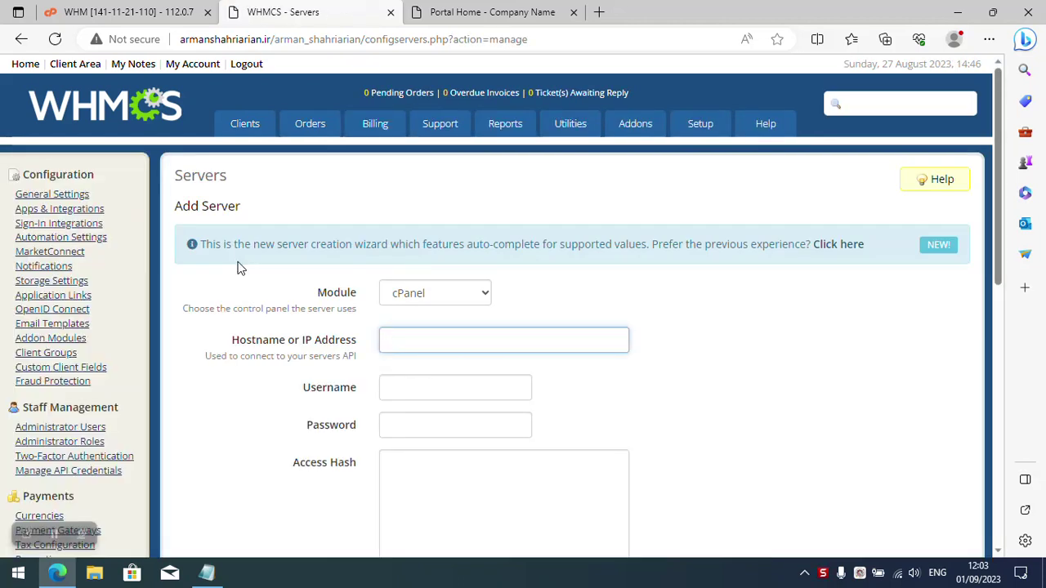
click(415, 288)
click(415, 291)
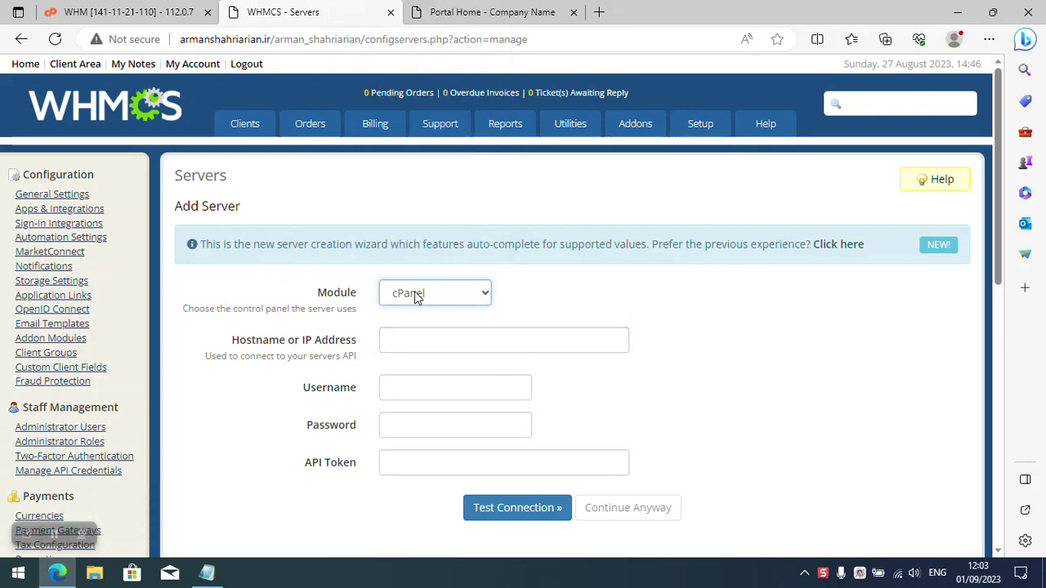
Enter the server hostname, username root and the root account password.
click(416, 340)
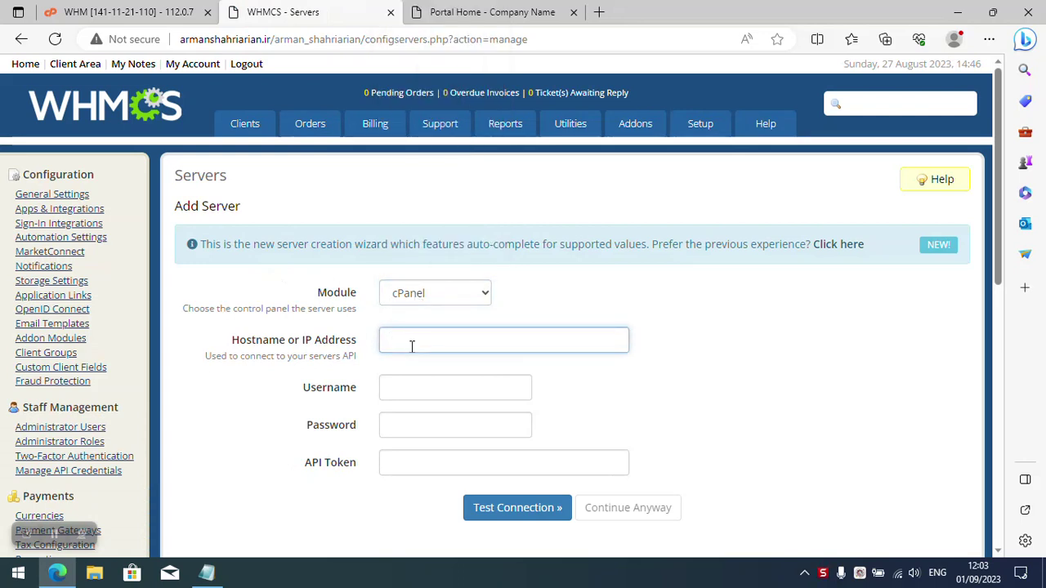
text(armanshahriarian.ir)
click(425, 388)
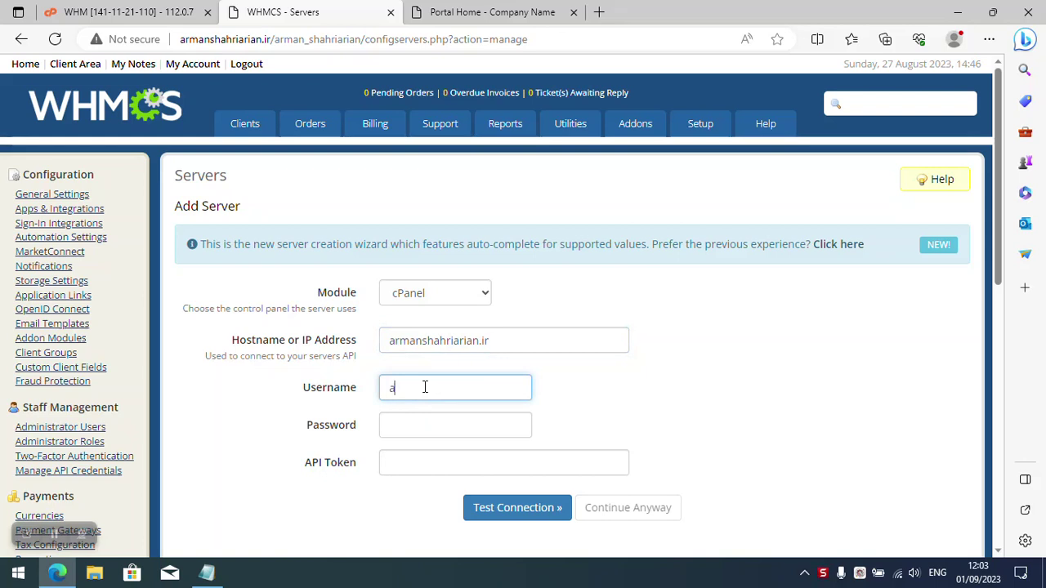
text(root)
key(Tab)
text(•)
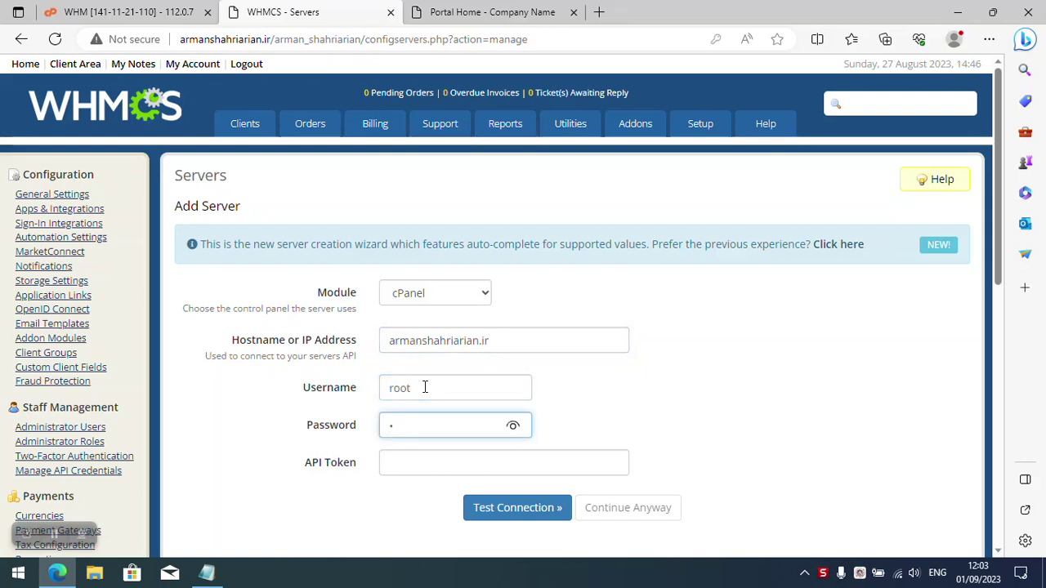
text(••)
key(BackSpace)
key(BackSpace)
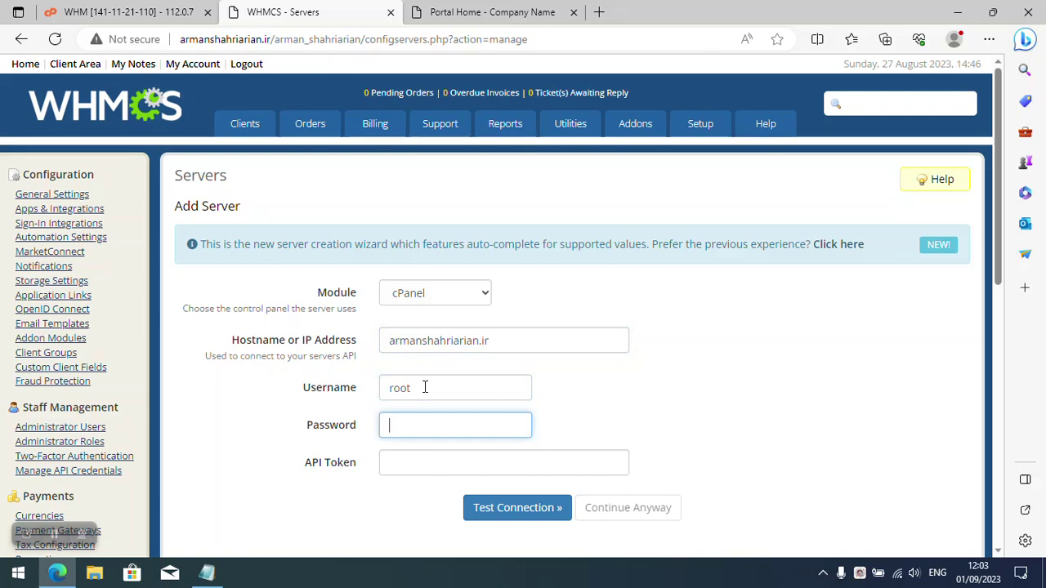
text(•)
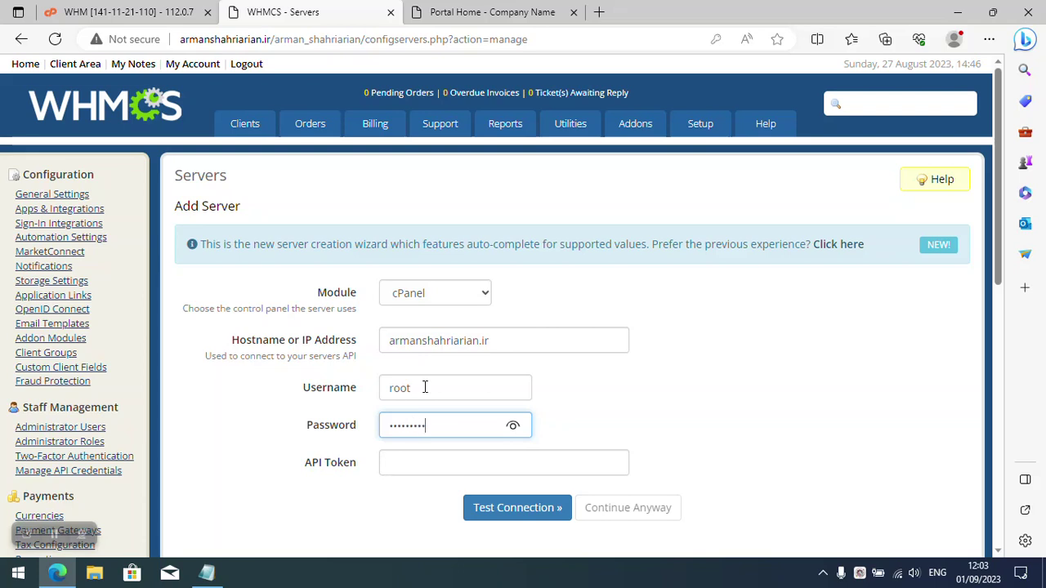
text(••)
Go to the API Token field and bring up the WHM dashboard tab.
click(422, 468)
triple_click(340, 461)
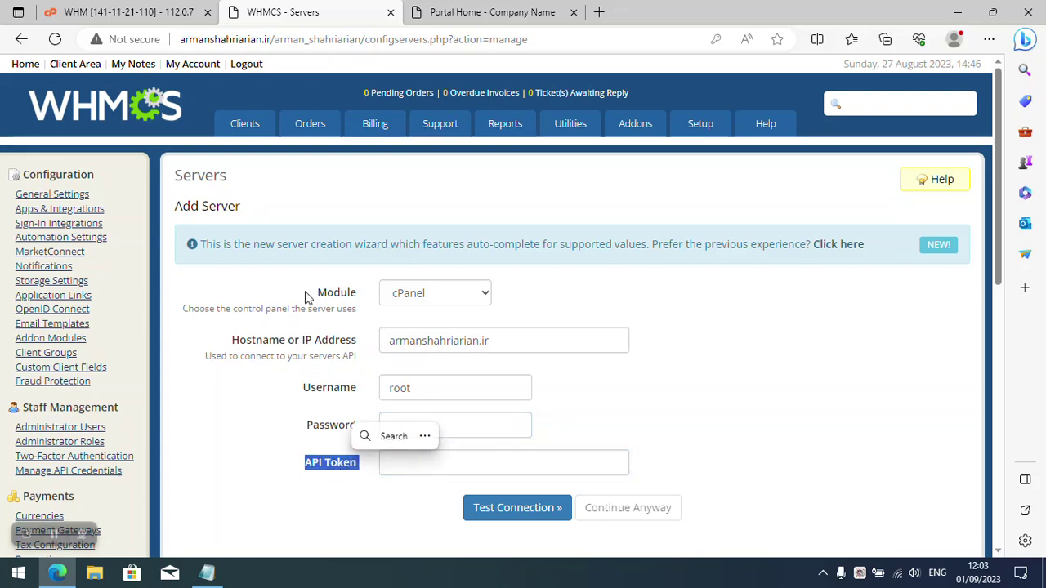
click(90, 12)
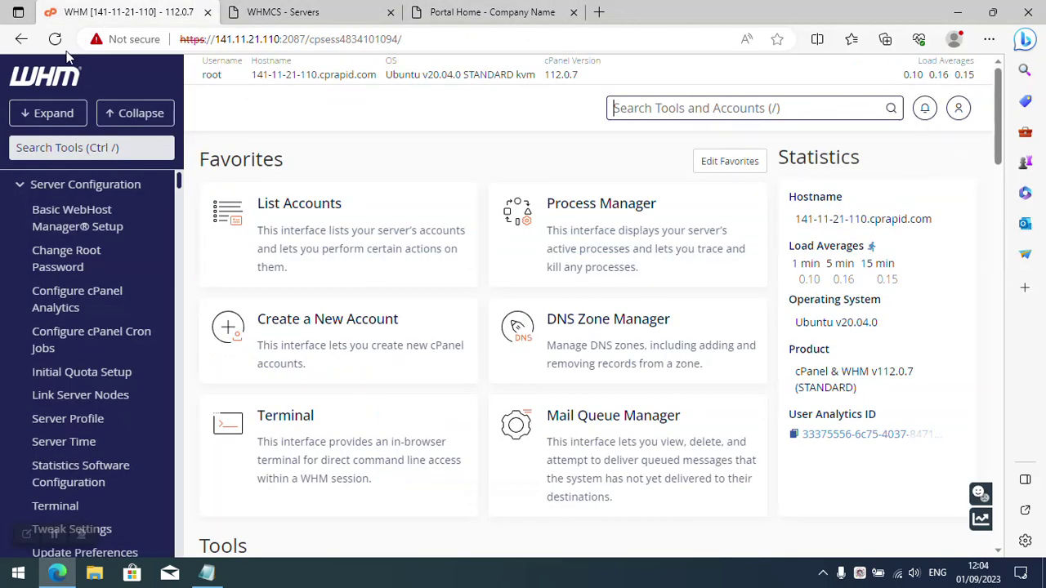
Search the WHM tools for 'api' and open Manage API Tokens.
click(80, 153)
text(api)
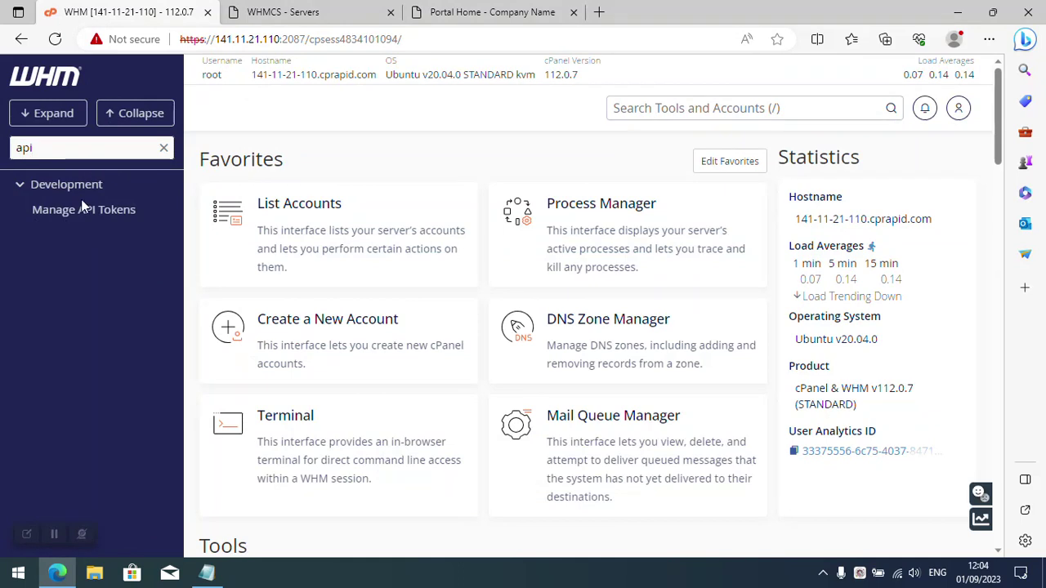
click(85, 209)
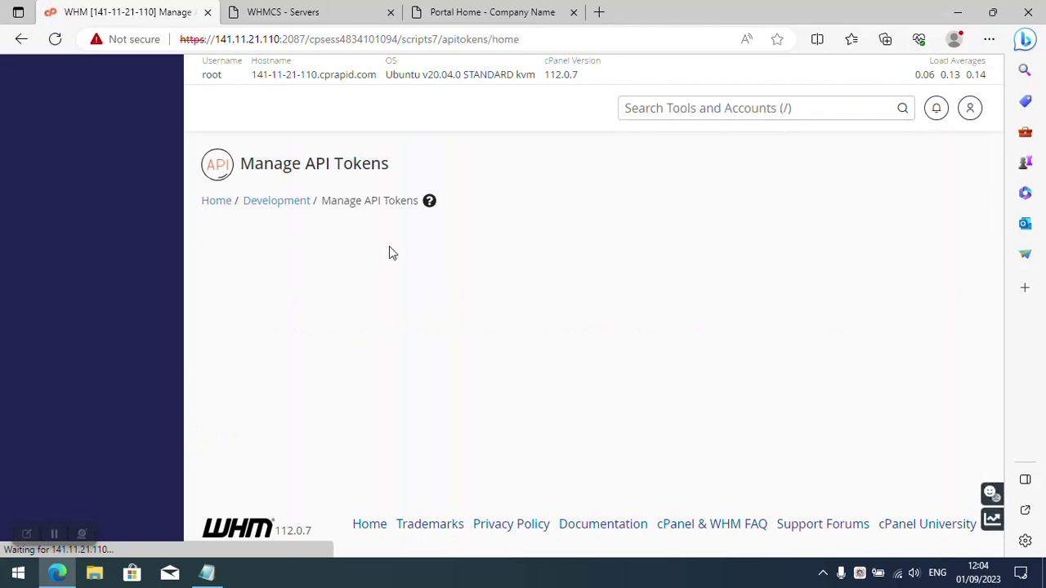
Generate a new API token named testing and save it.
click(508, 342)
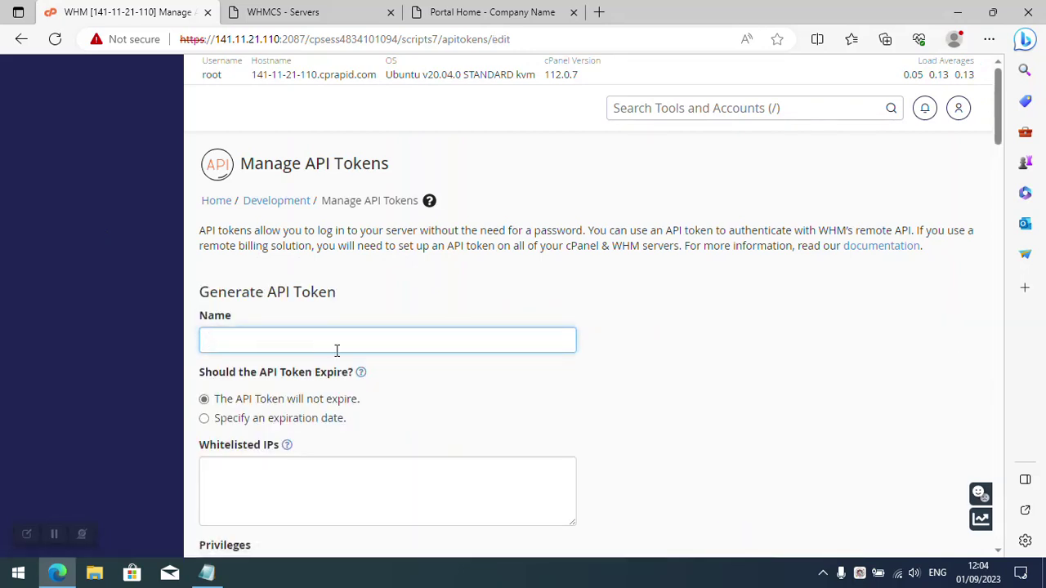
text(testing)
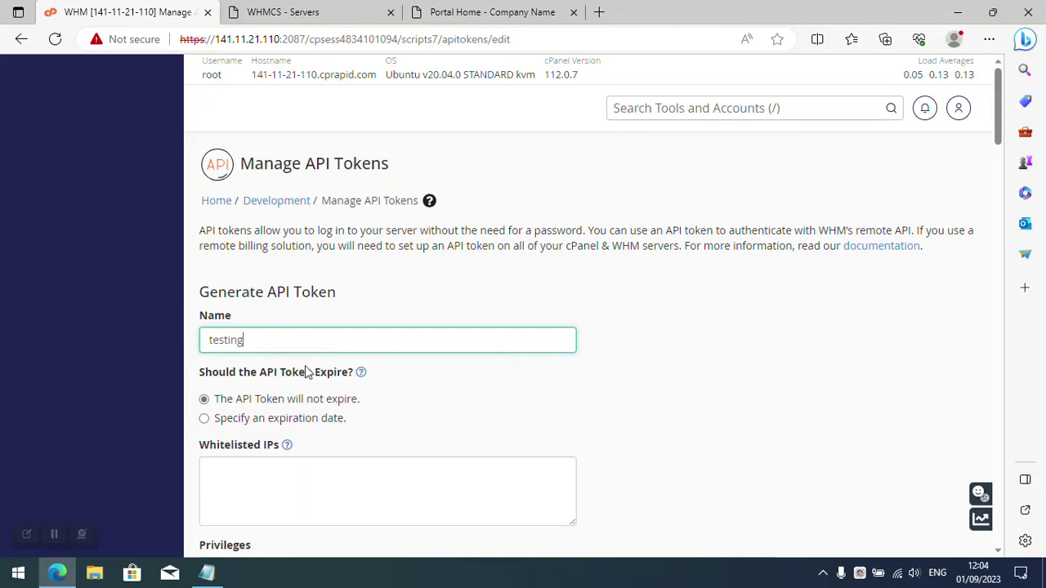
scroll(294, 376, down, 15)
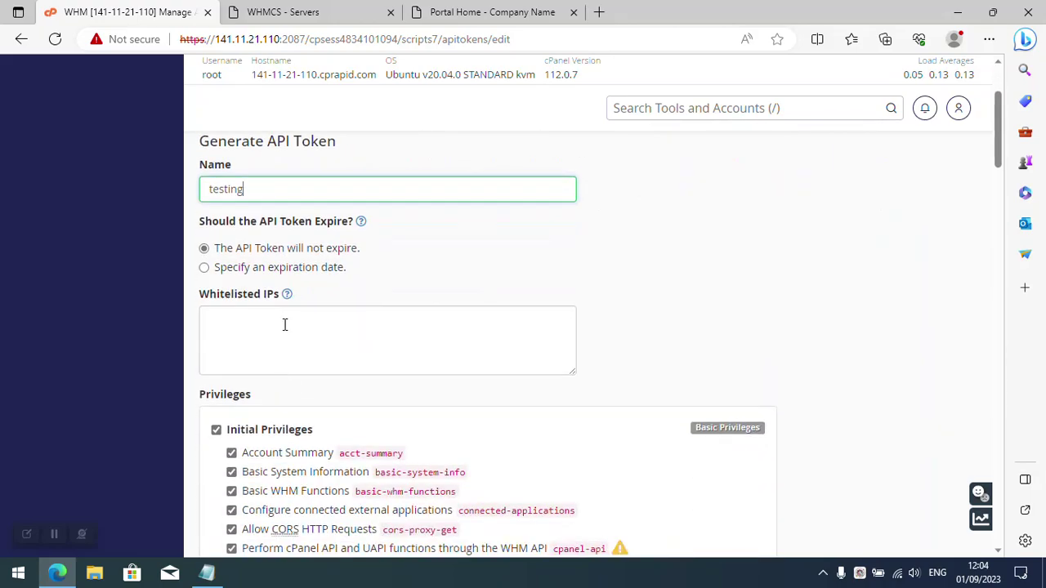
scroll(282, 350, down, 15)
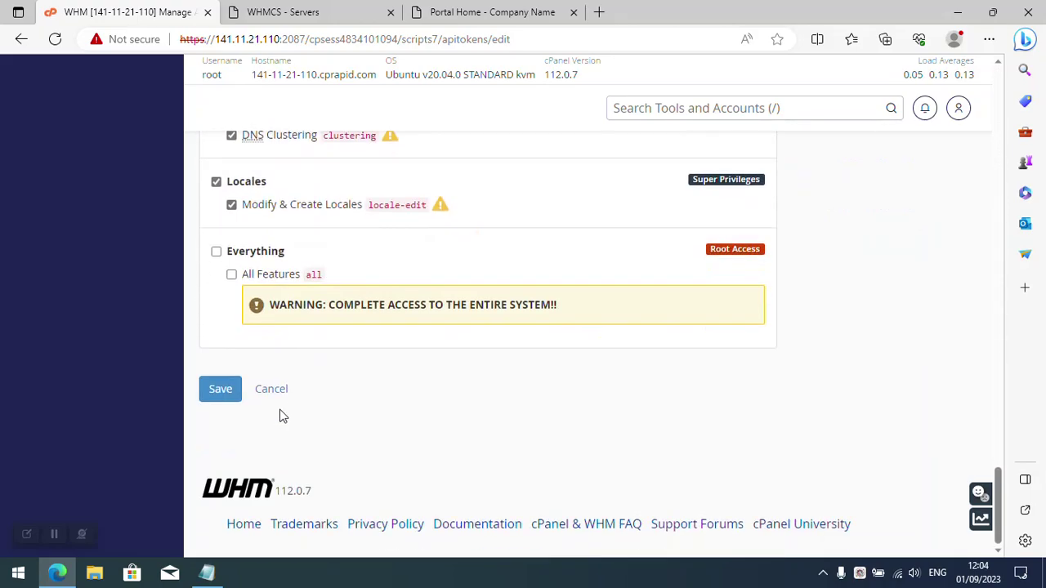
click(223, 391)
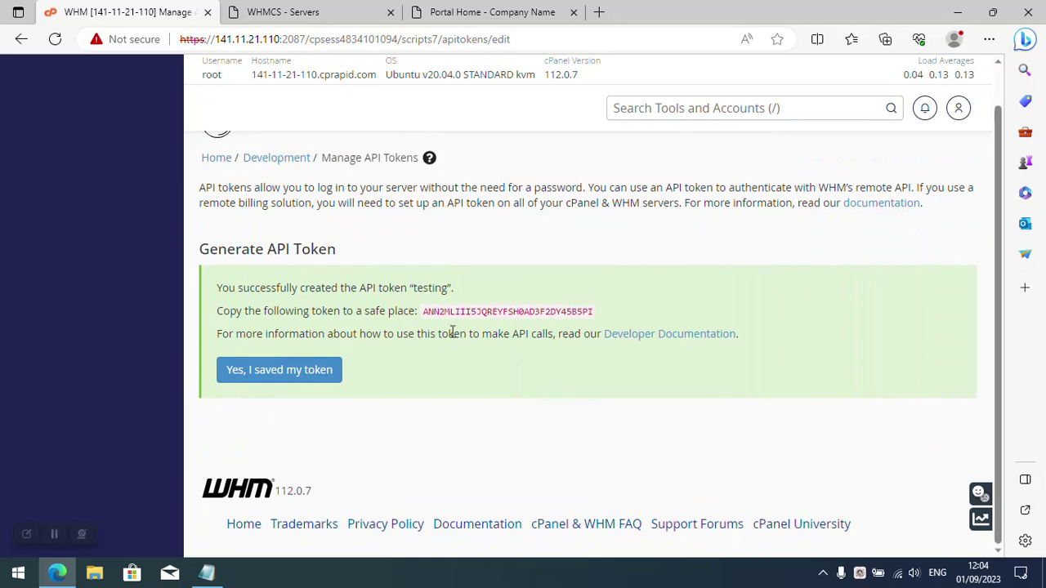
Copy the generated token value and confirm it has been saved.
double_click(470, 310)
right_click(472, 312)
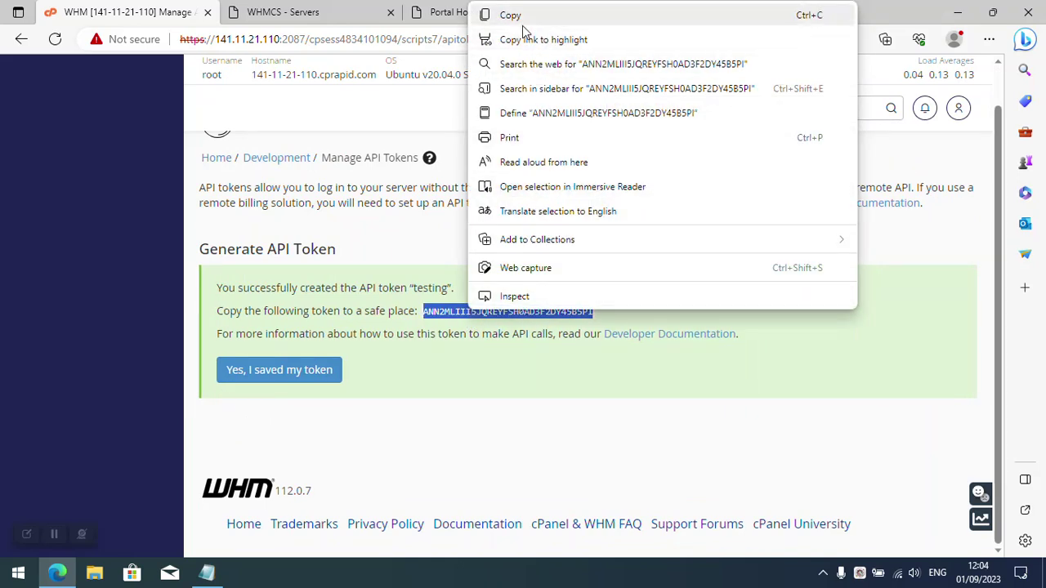
click(516, 15)
click(293, 372)
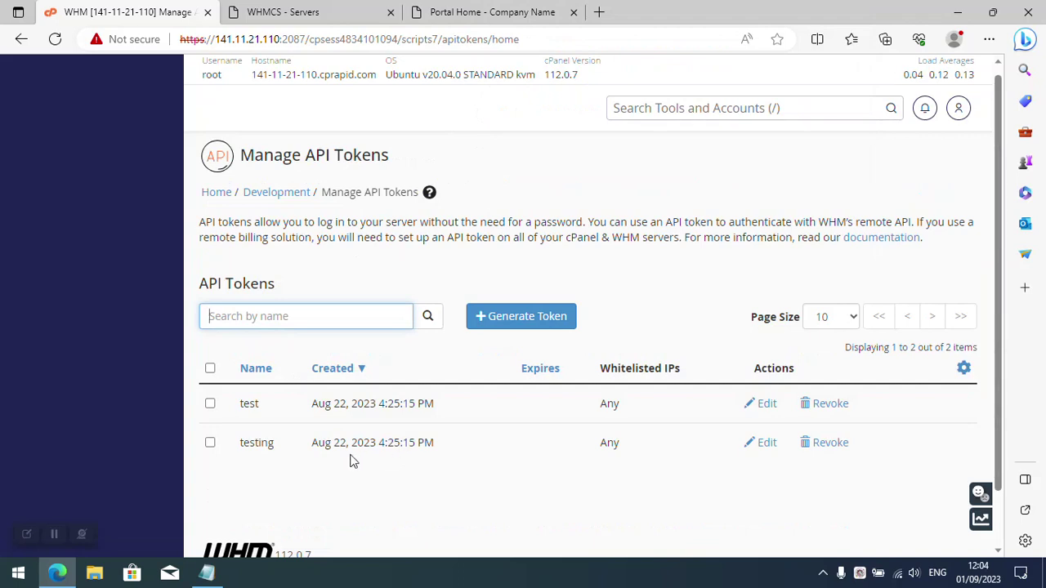
double_click(247, 444)
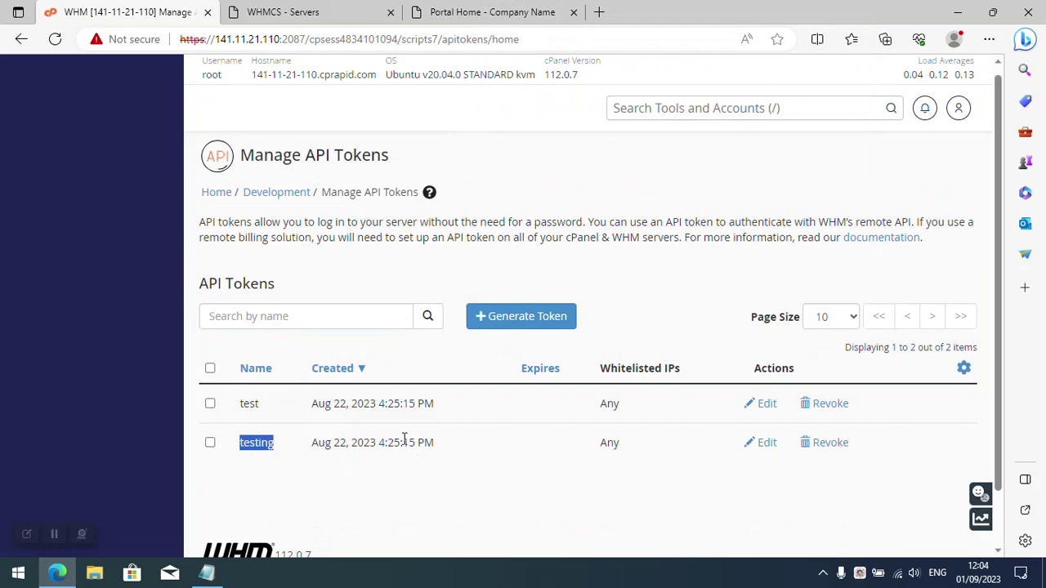
Back in WHMCS, paste the copied token into API Token and test the connection.
click(436, 12)
click(283, 11)
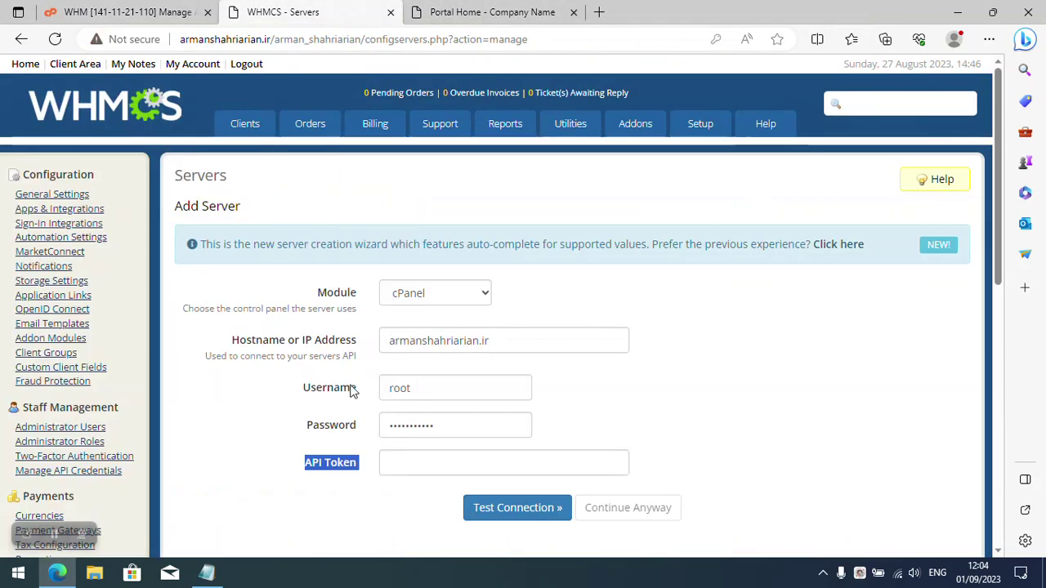
click(409, 464)
right_click(408, 465)
click(457, 344)
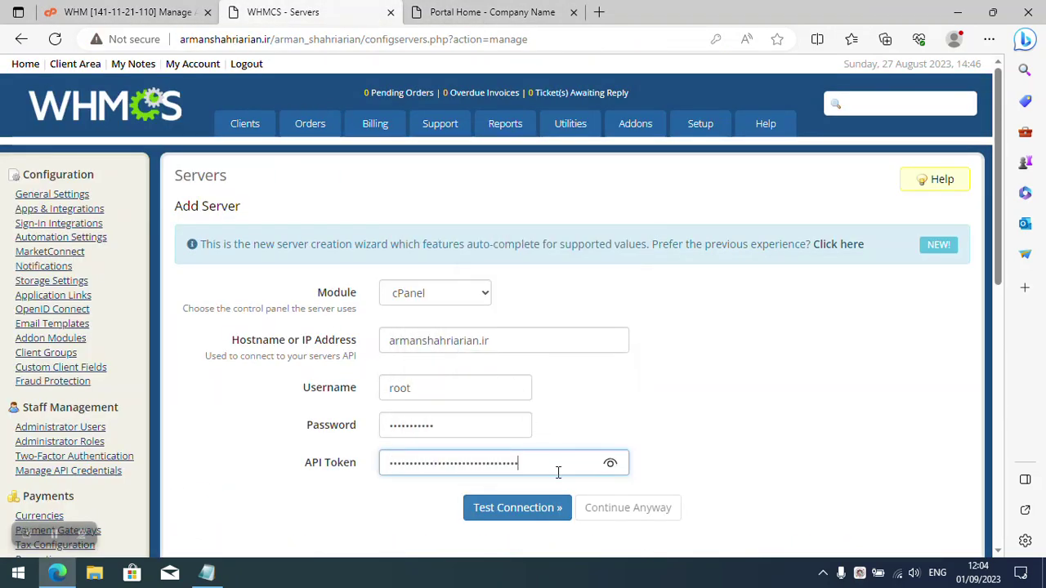
click(514, 510)
Change Maximum No. of Accounts from 200 to 20 and save the server.
scroll(449, 450, down, 3)
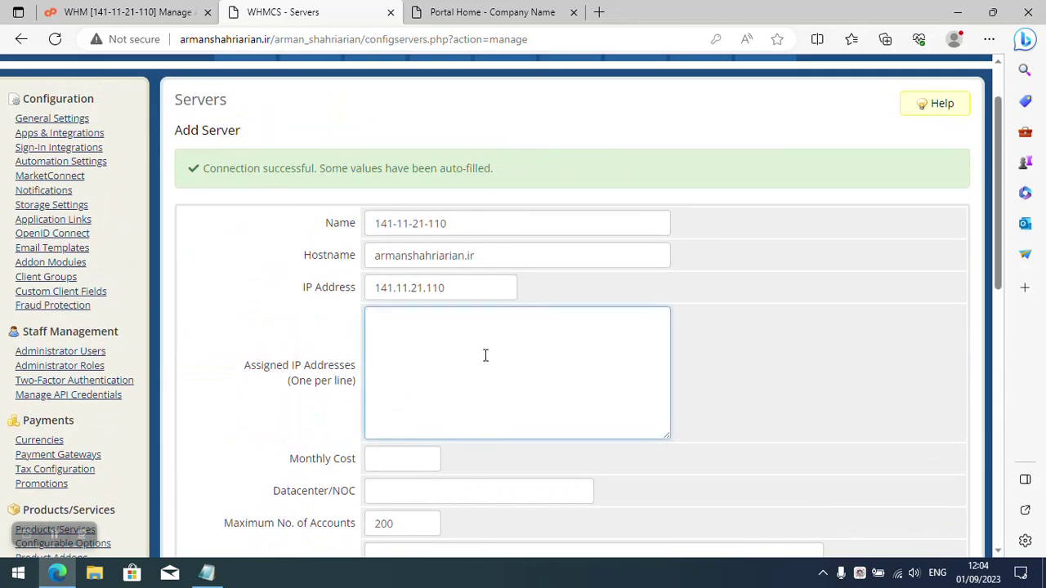
scroll(442, 360, down, 3)
double_click(406, 300)
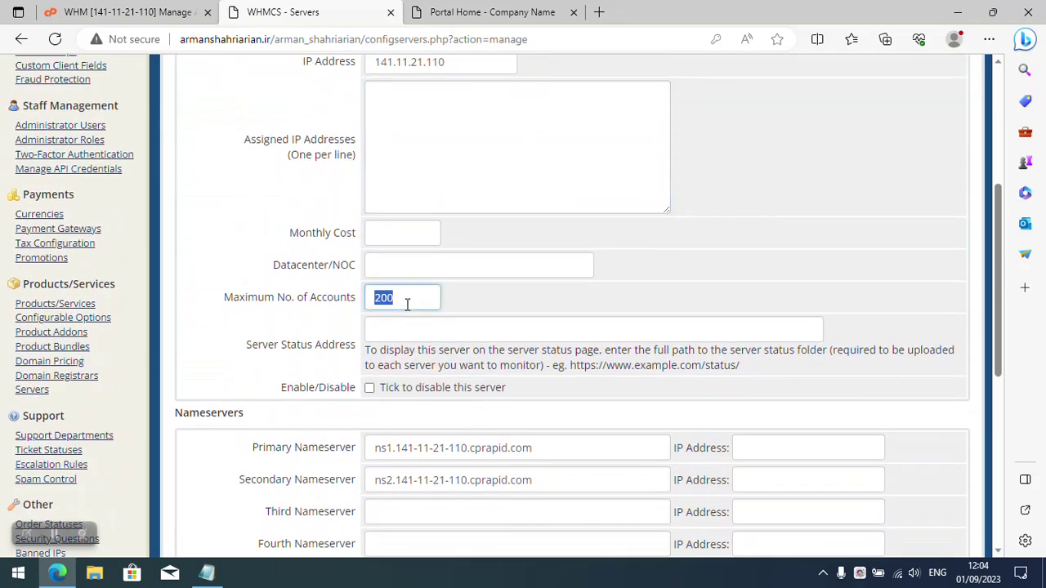
text(20)
scroll(407, 304, down, 4)
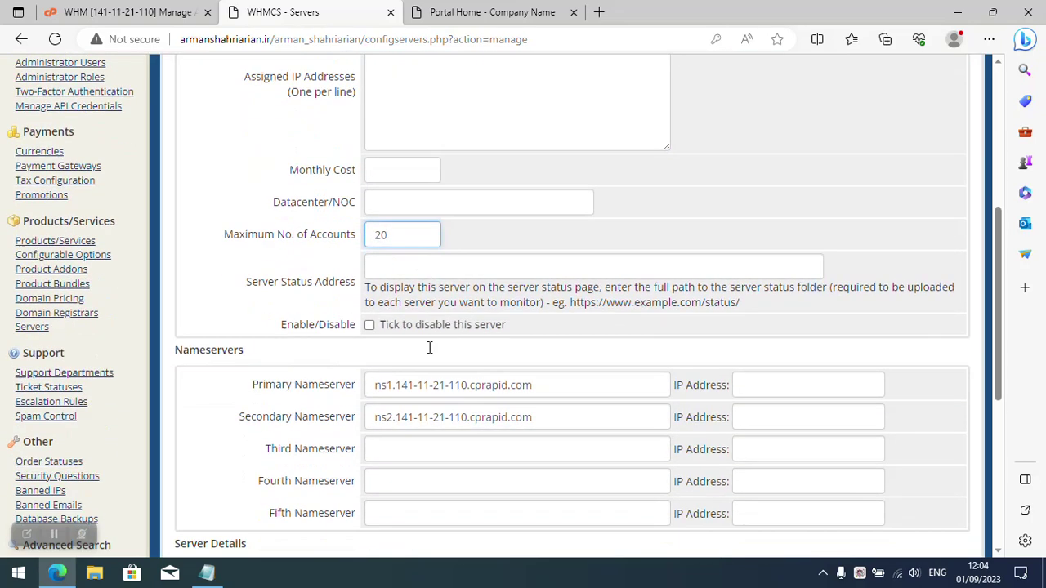
scroll(412, 347, down, 2)
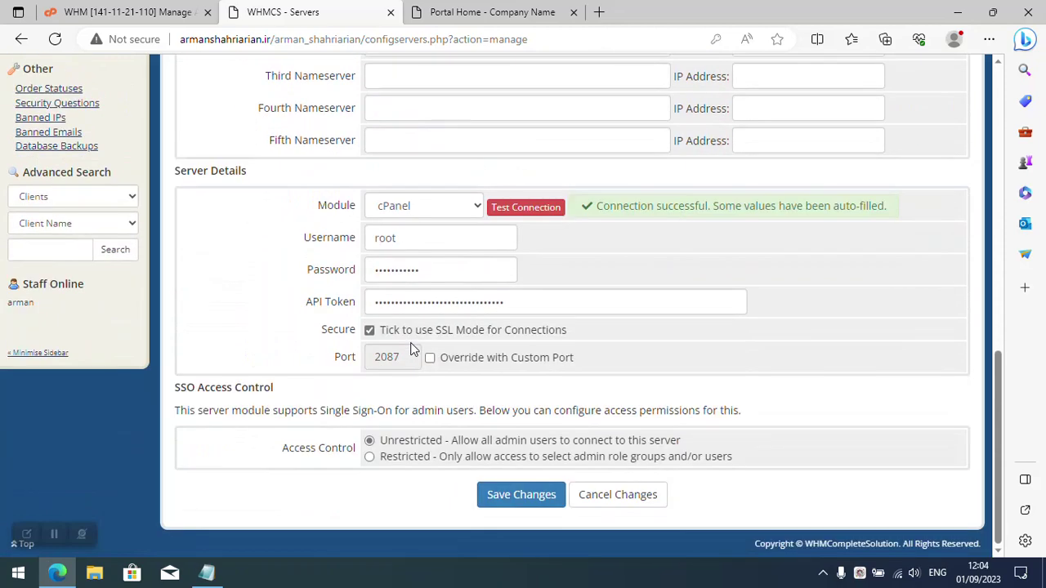
click(492, 495)
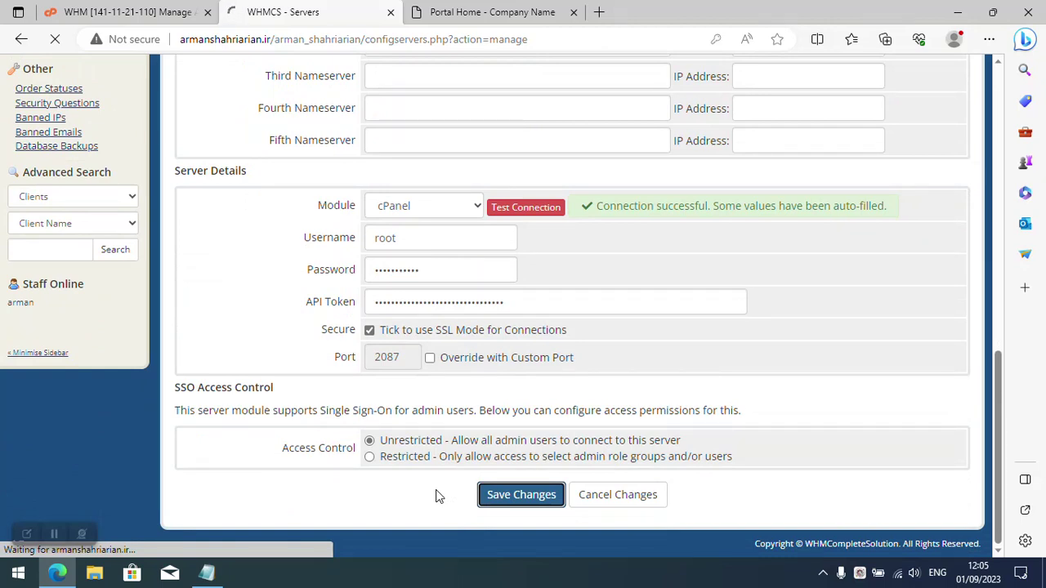
scroll(436, 496, up, 4)
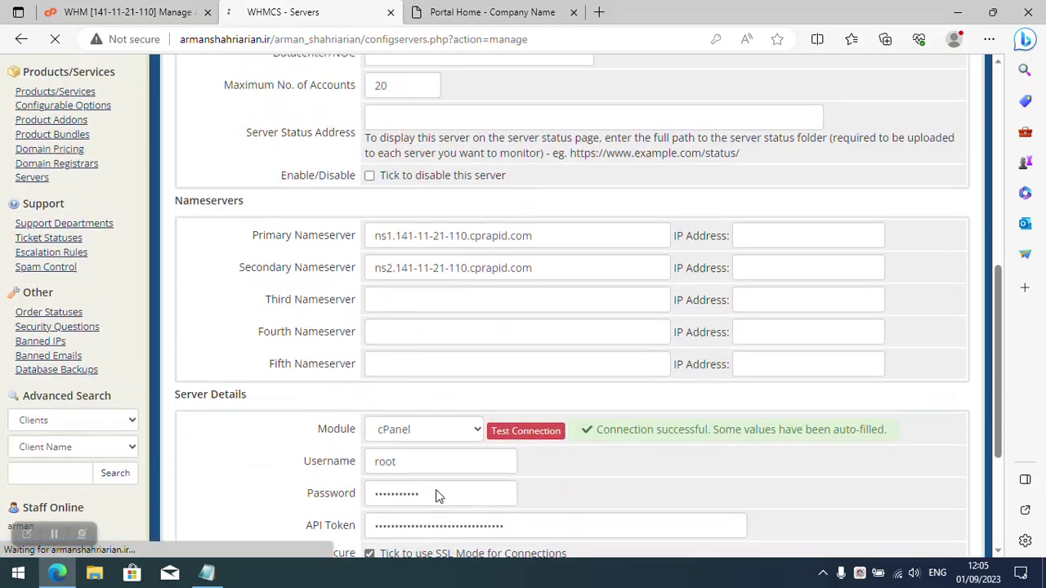
scroll(436, 496, up, 4)
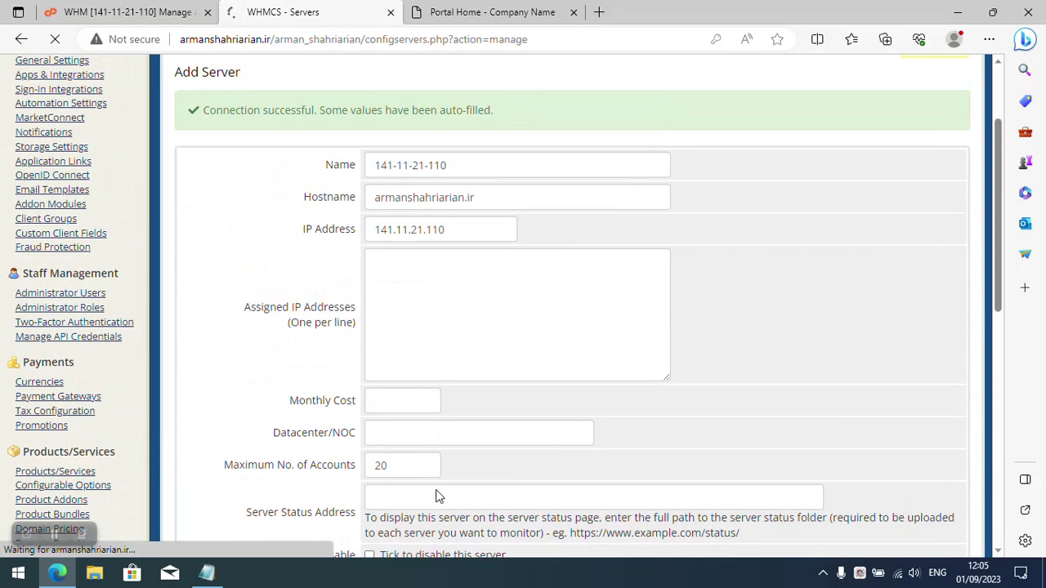
scroll(436, 496, up, 2)
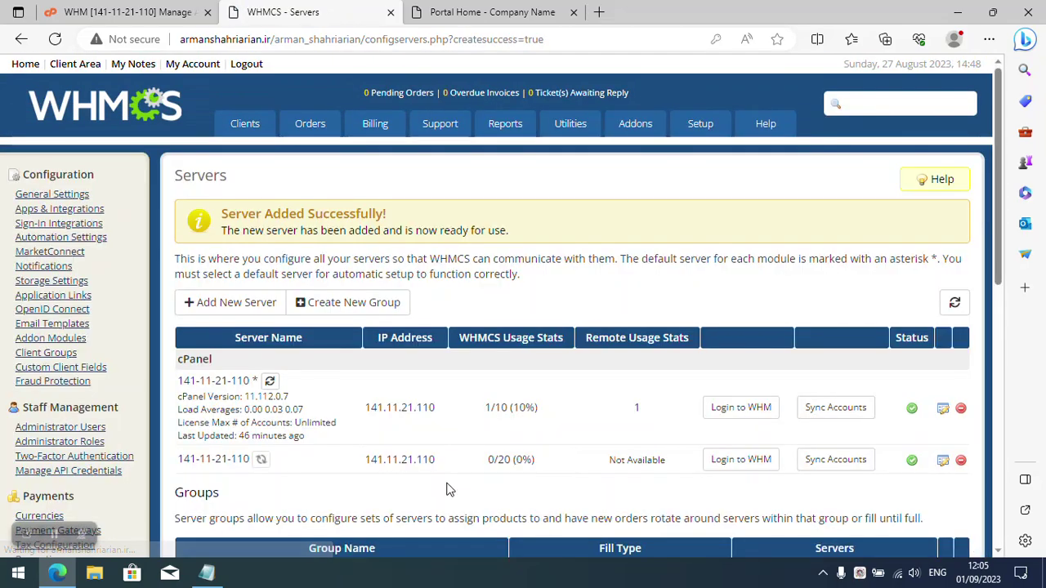
scroll(227, 465, down, 1)
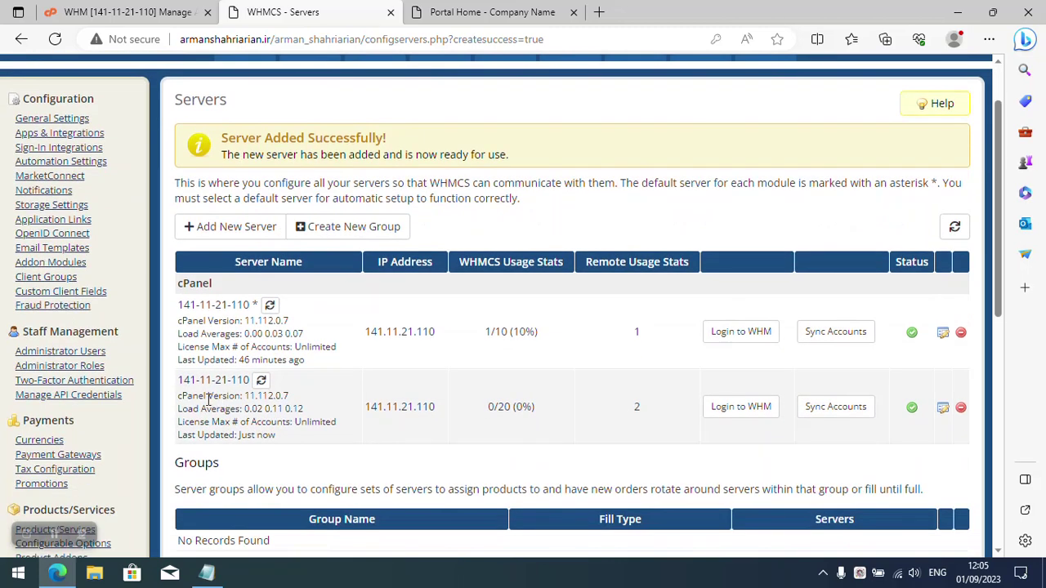
drag(333, 441, 179, 384)
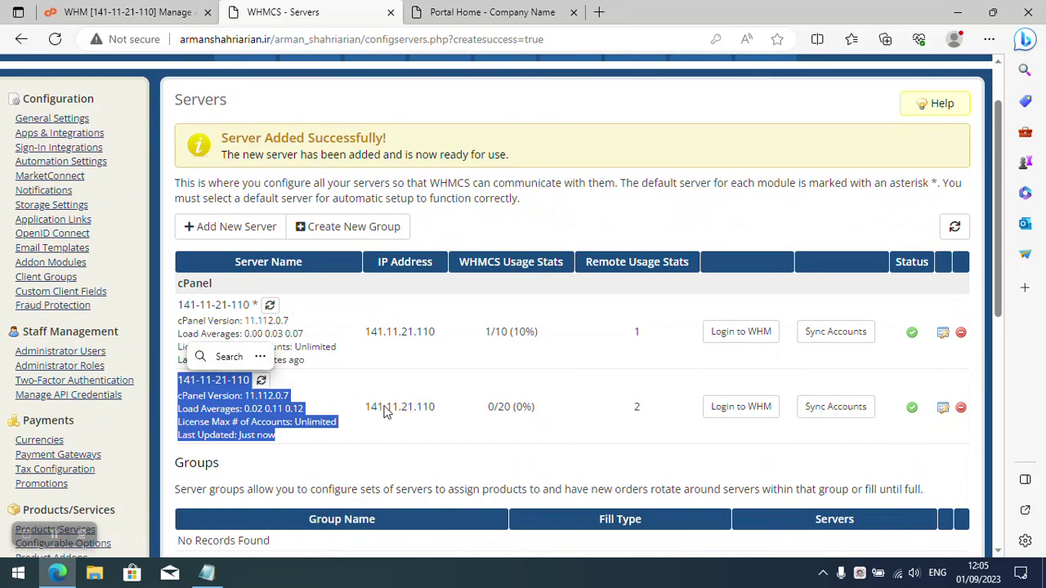
click(488, 421)
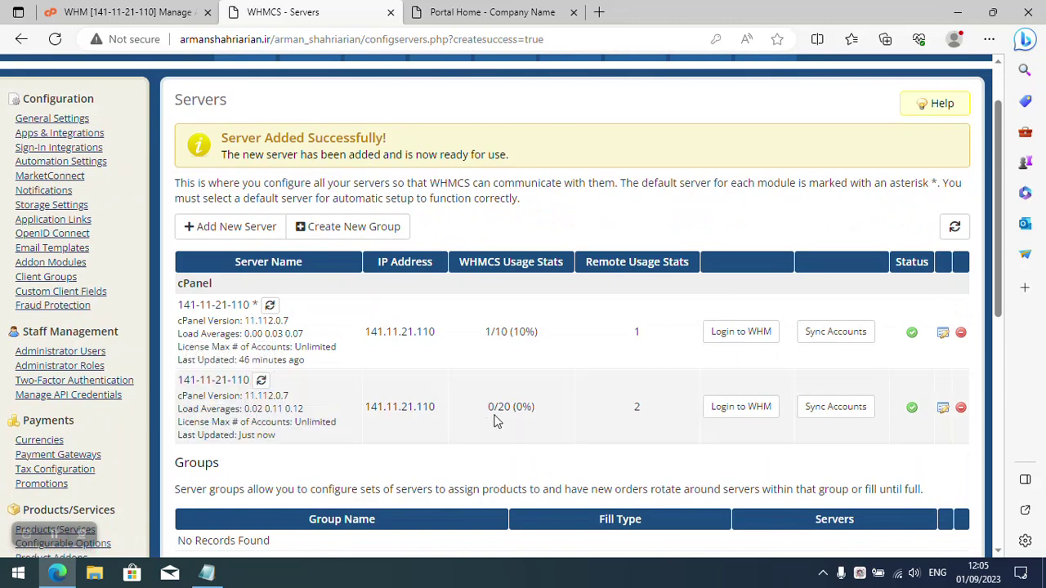
scroll(476, 413, down, 3)
scroll(476, 413, up, 4)
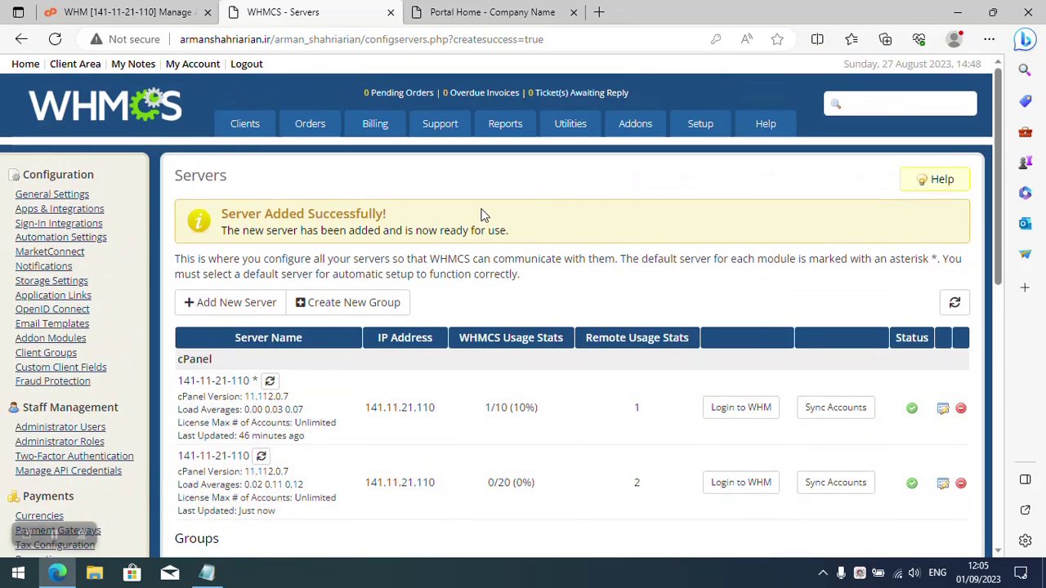
click(474, 11)
click(286, 11)
Open the Products/Services configuration from the Setup page.
click(703, 125)
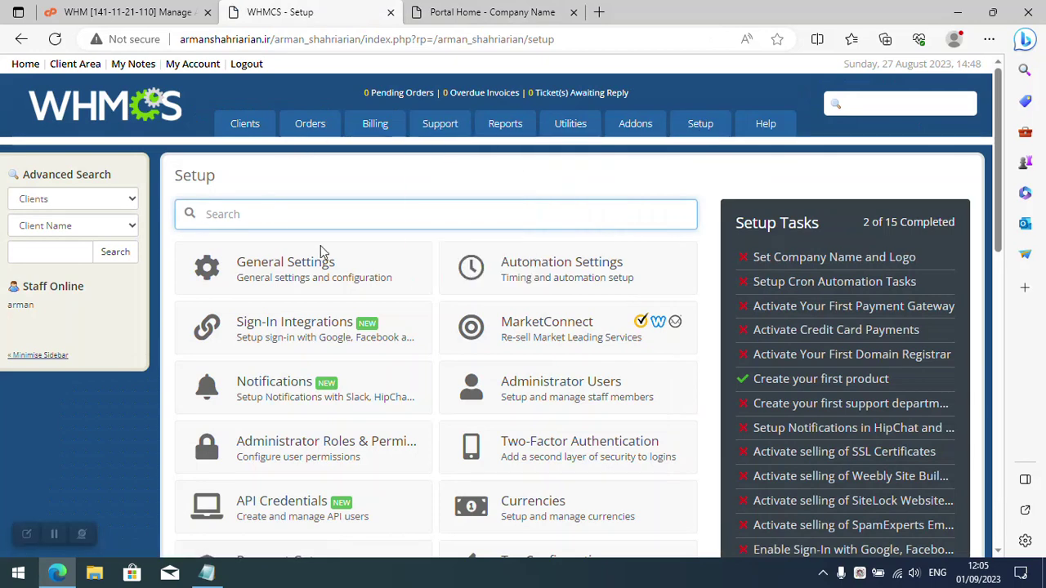
scroll(372, 282, down, 4)
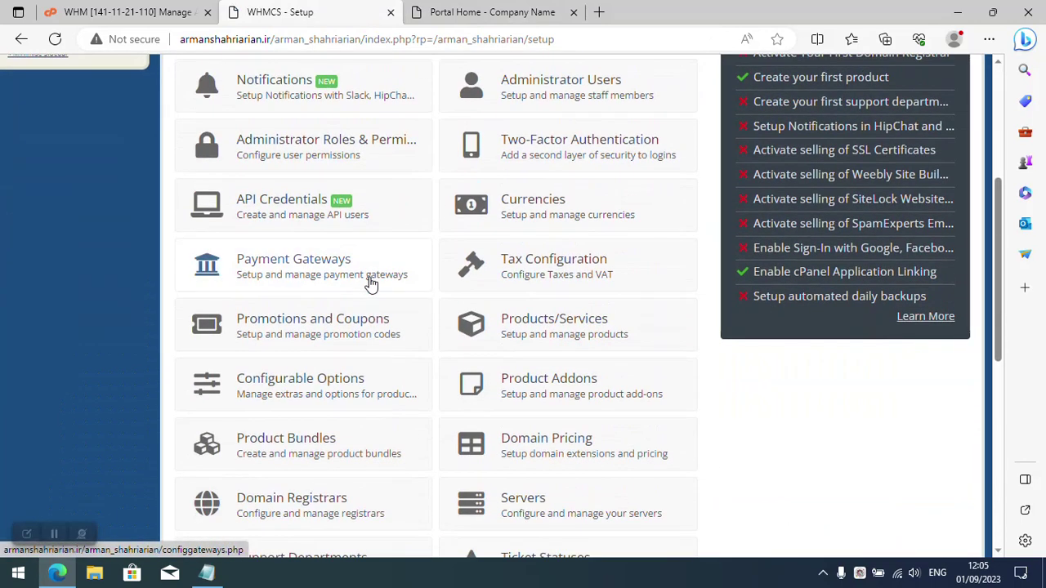
click(539, 339)
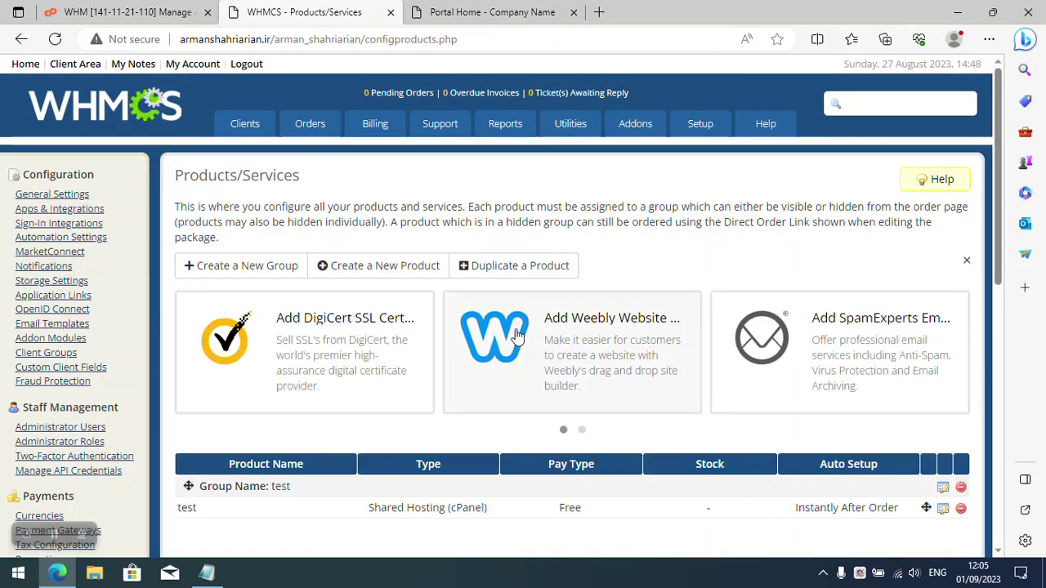
Start a new product group named testing with the headline testing.
click(257, 277)
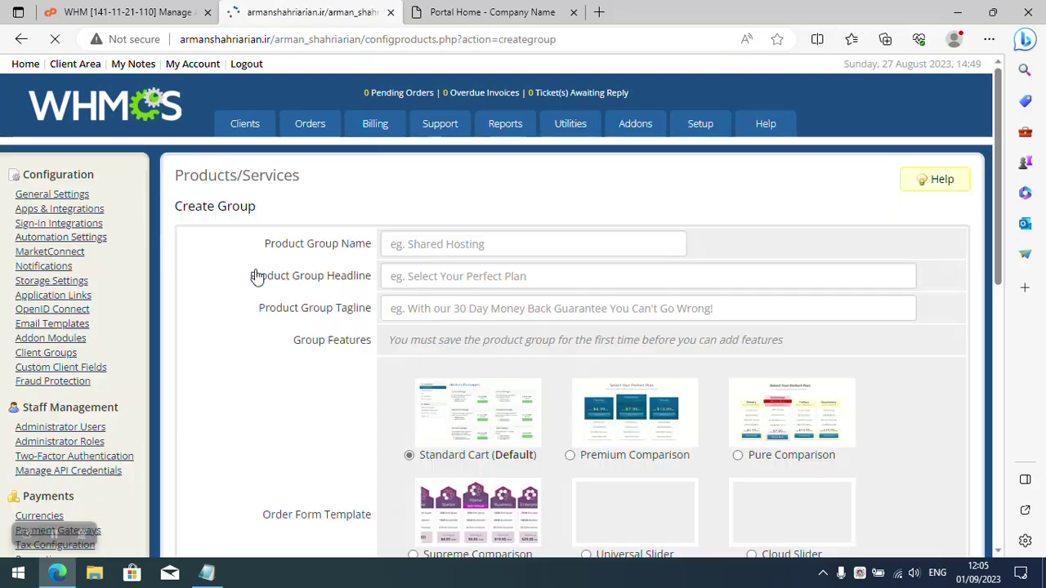
click(407, 245)
text(testing)
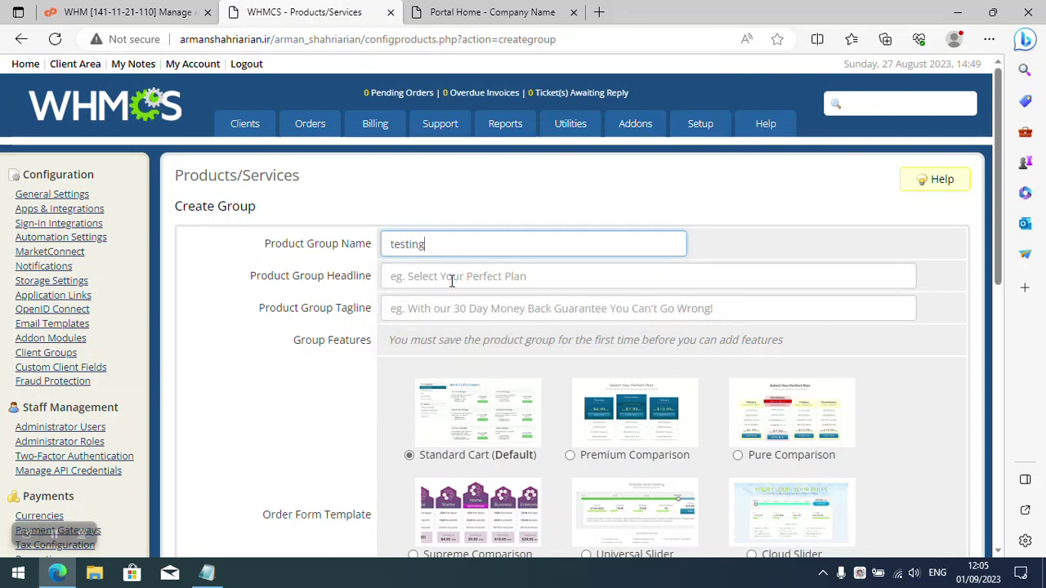
click(452, 280)
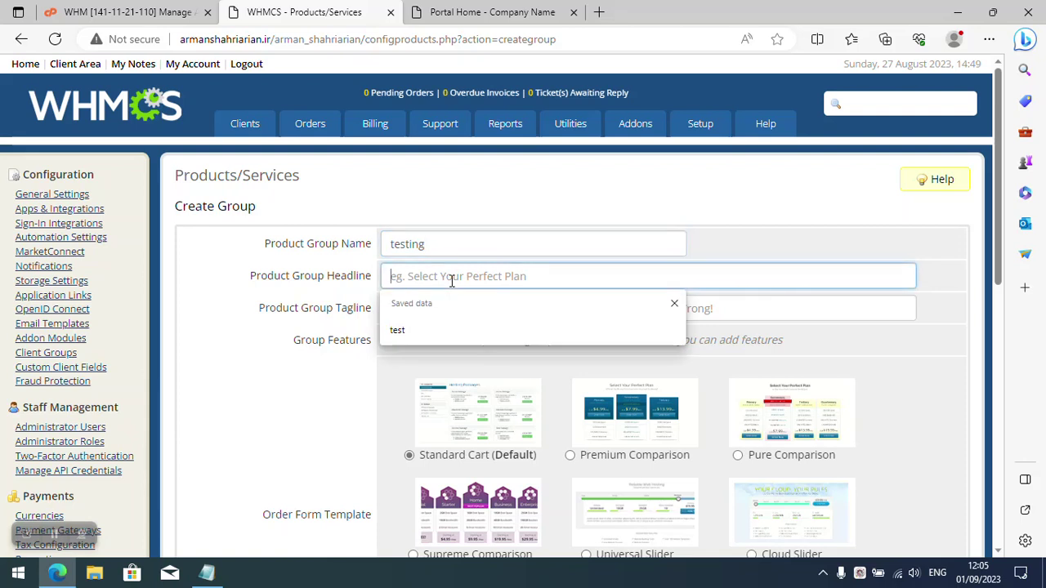
text(testing)
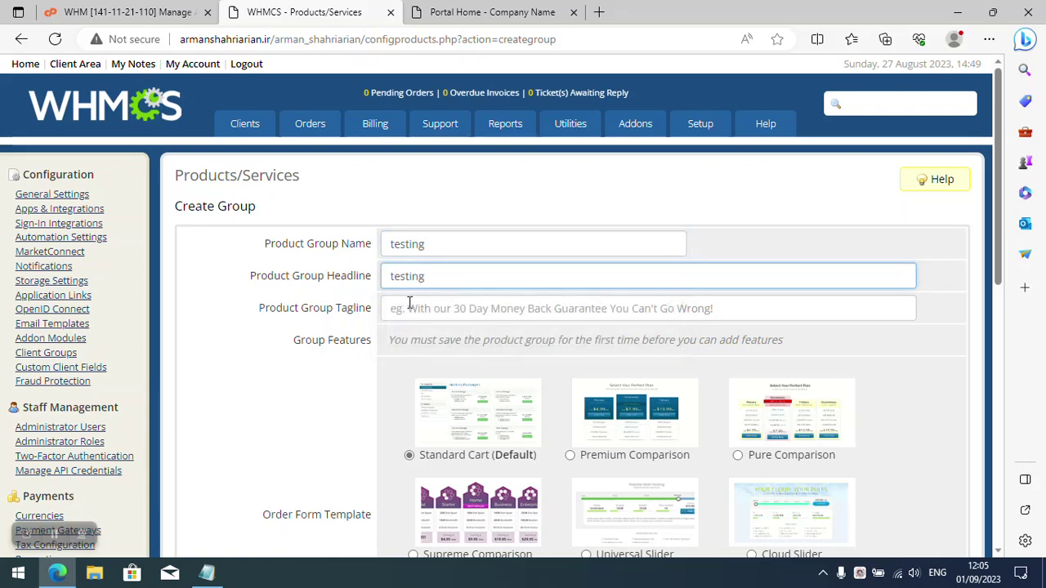
Choose the Pure Comparison order form and save the group.
scroll(408, 298, down, 2)
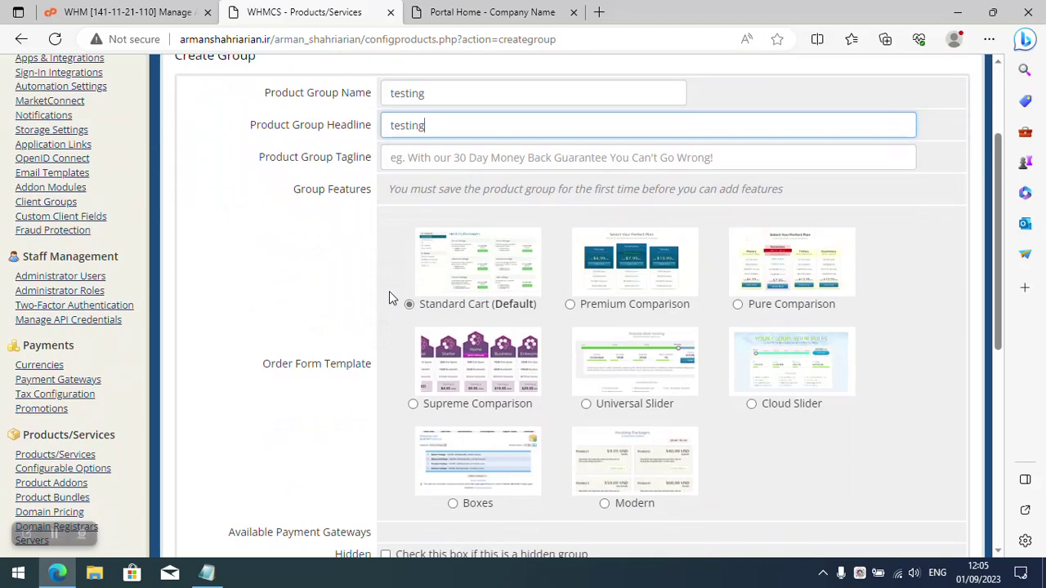
click(755, 311)
scroll(602, 327, down, 4)
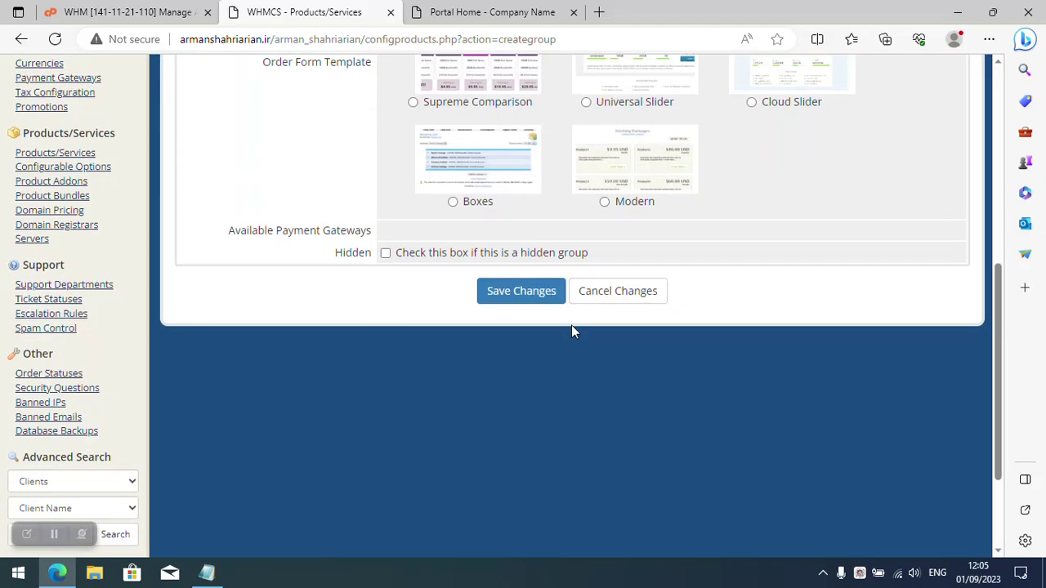
click(539, 302)
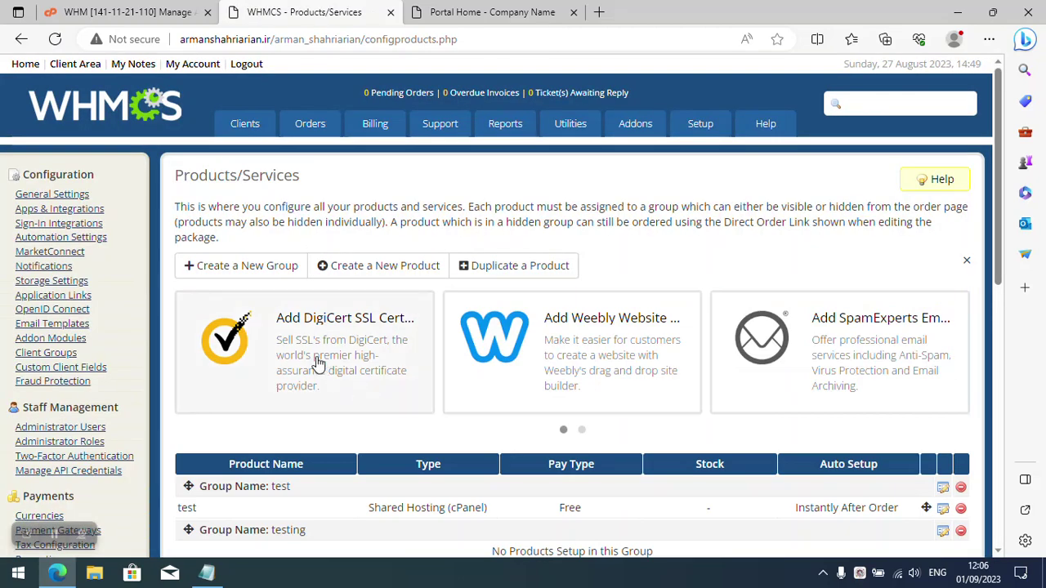
scroll(319, 364, down, 3)
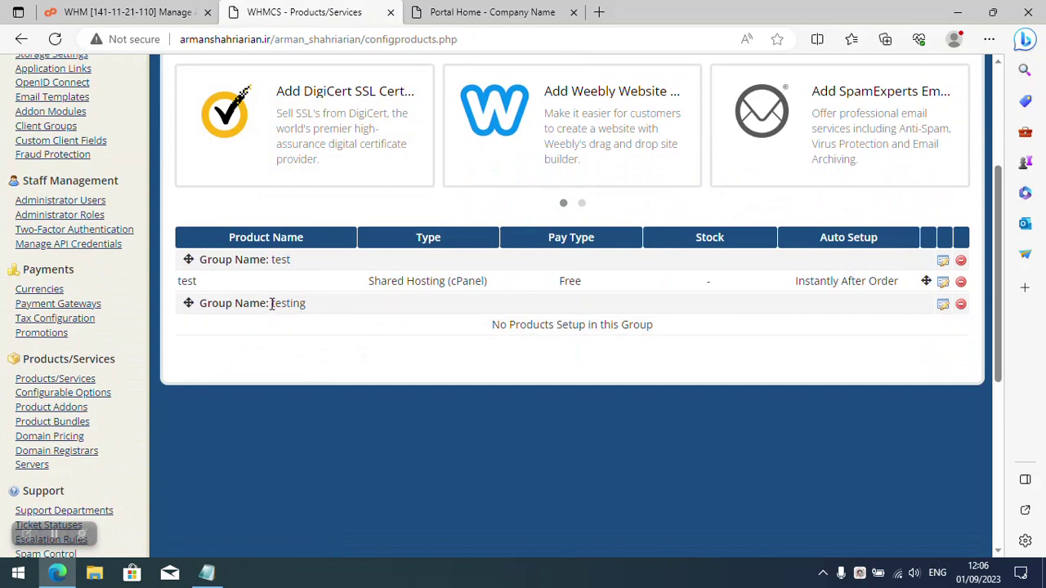
double_click(286, 303)
click(322, 310)
scroll(298, 272, up, 3)
Create Shared Hosting product testing in group testing, using the cPanel module.
click(357, 269)
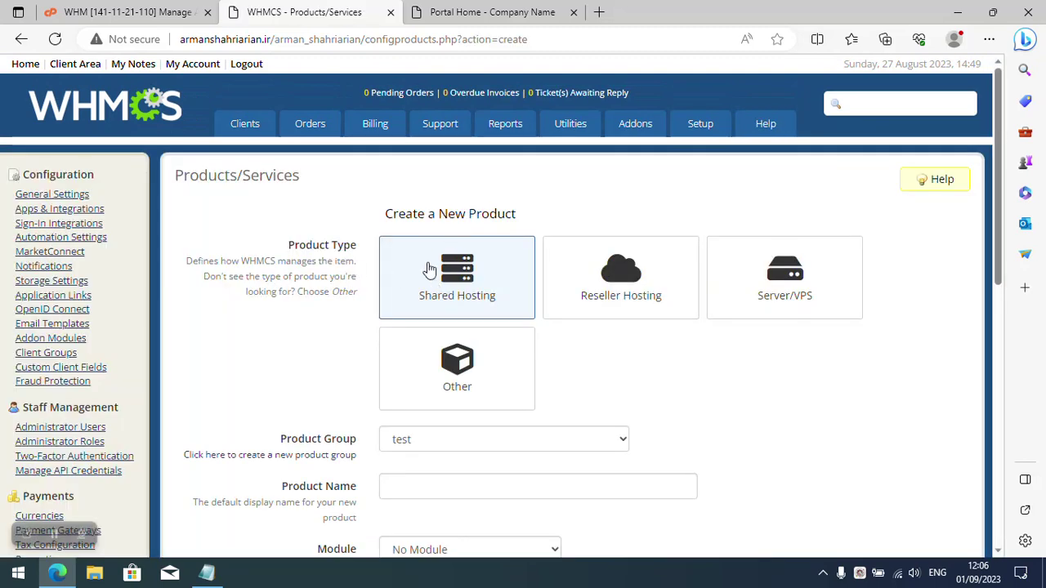
click(461, 440)
click(454, 477)
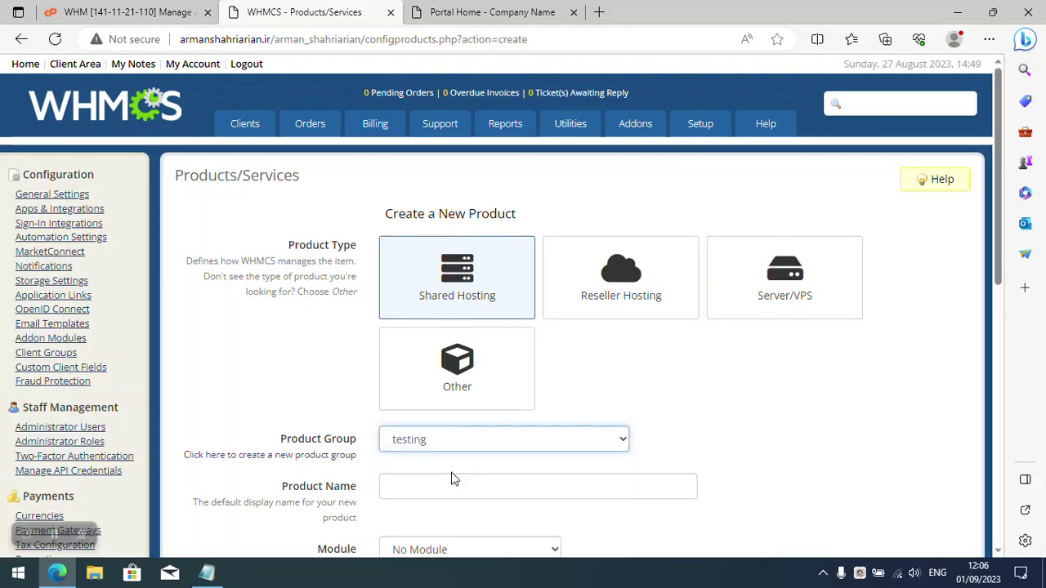
scroll(332, 404, down, 2)
click(415, 337)
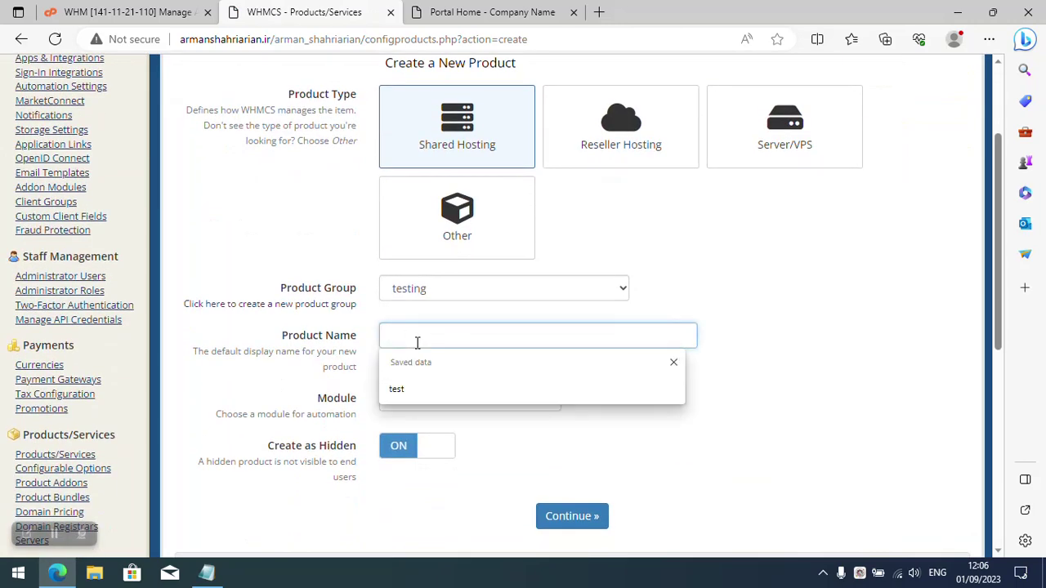
text(testing)
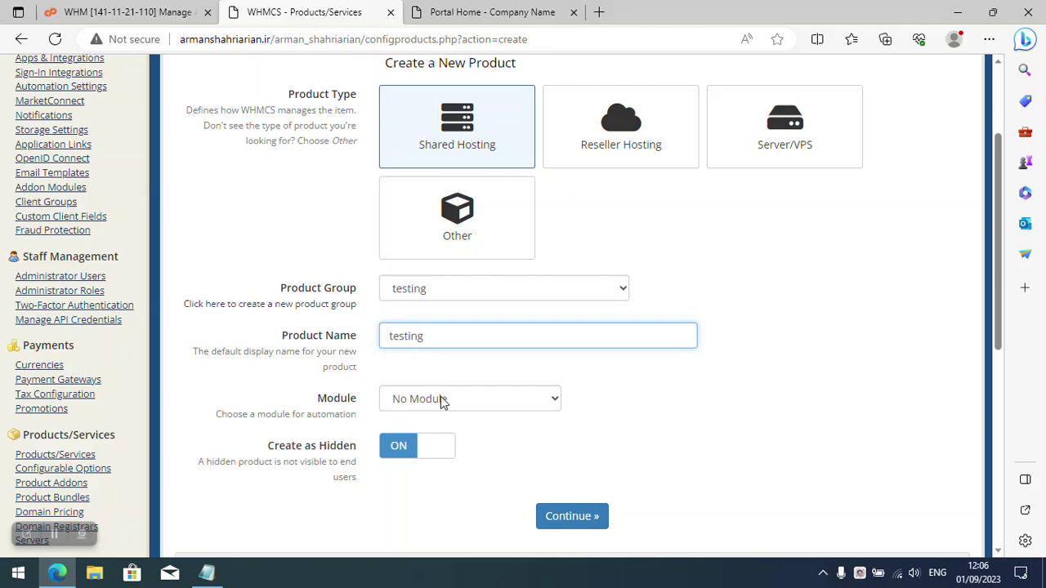
click(442, 400)
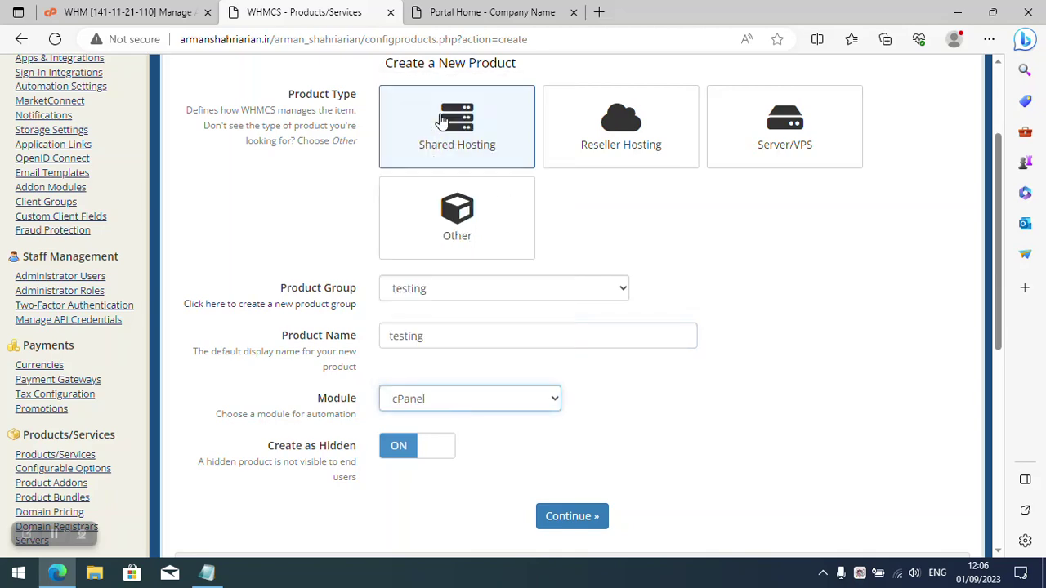
click(434, 115)
scroll(434, 398, down, 1)
scroll(433, 398, down, 1)
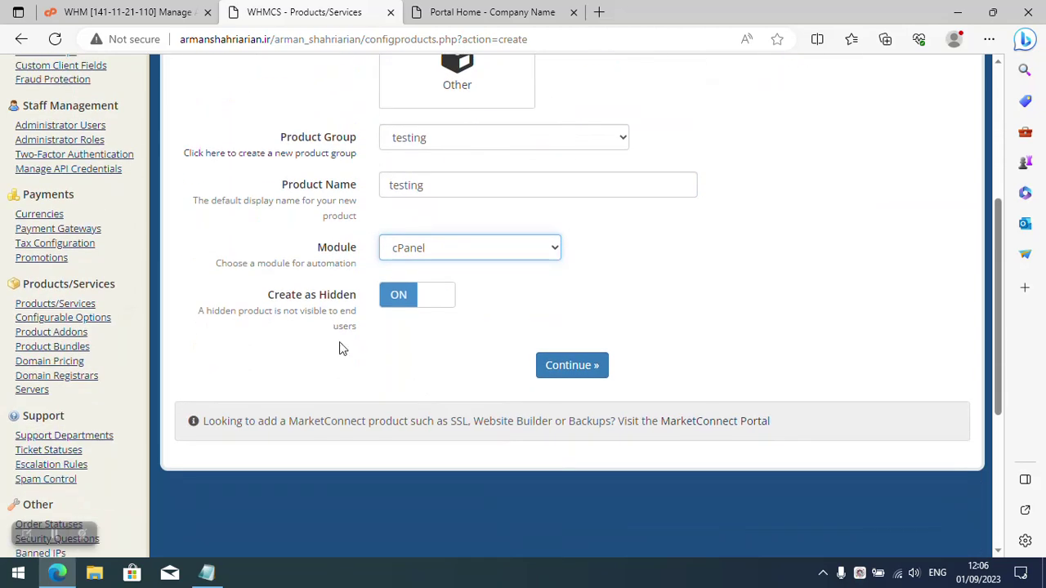
click(560, 372)
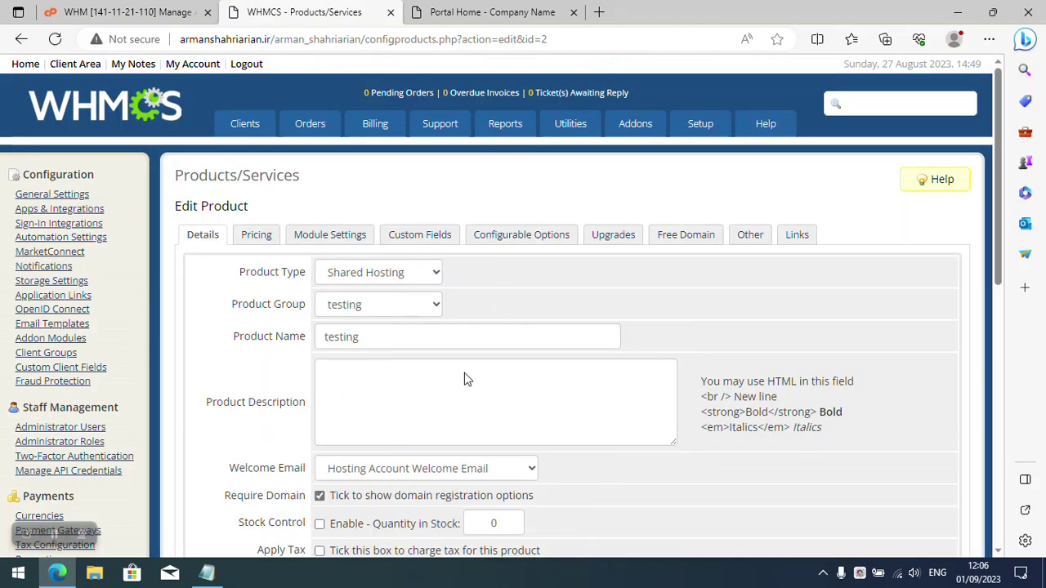
Verify the testing product is type Shared Hosting and sits in group testing.
scroll(466, 378, down, 1)
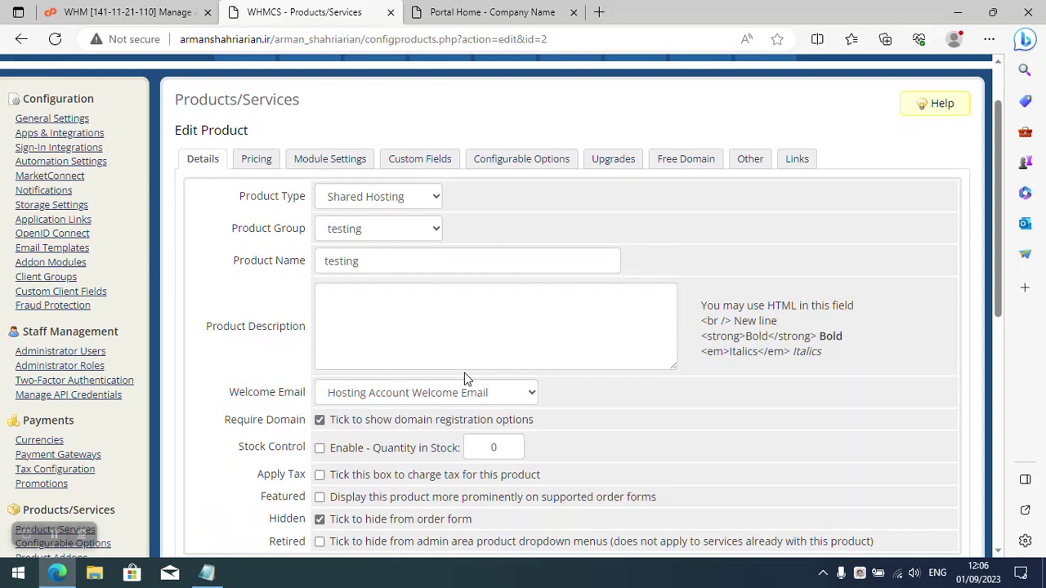
click(396, 196)
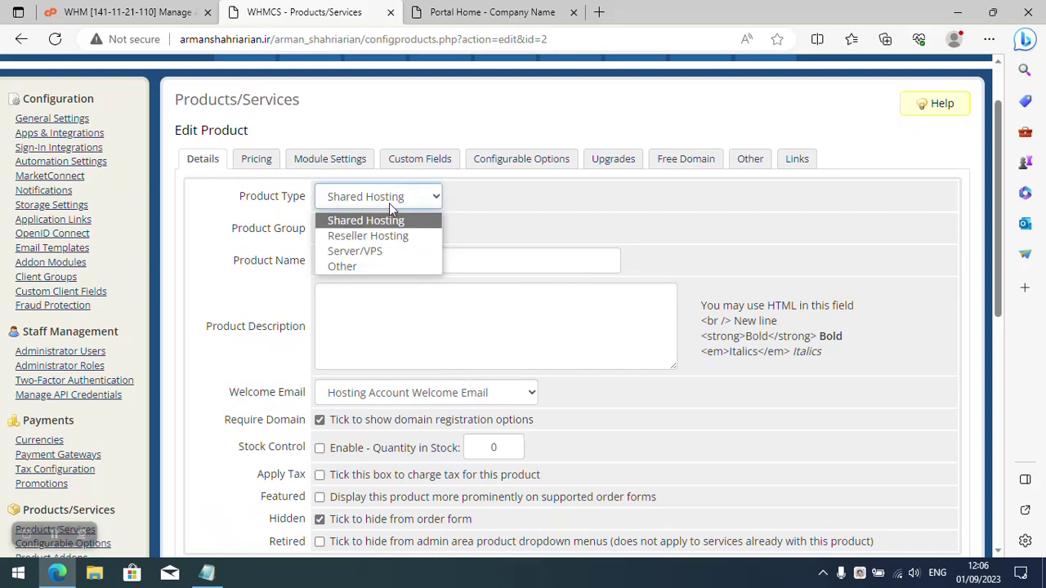
click(389, 203)
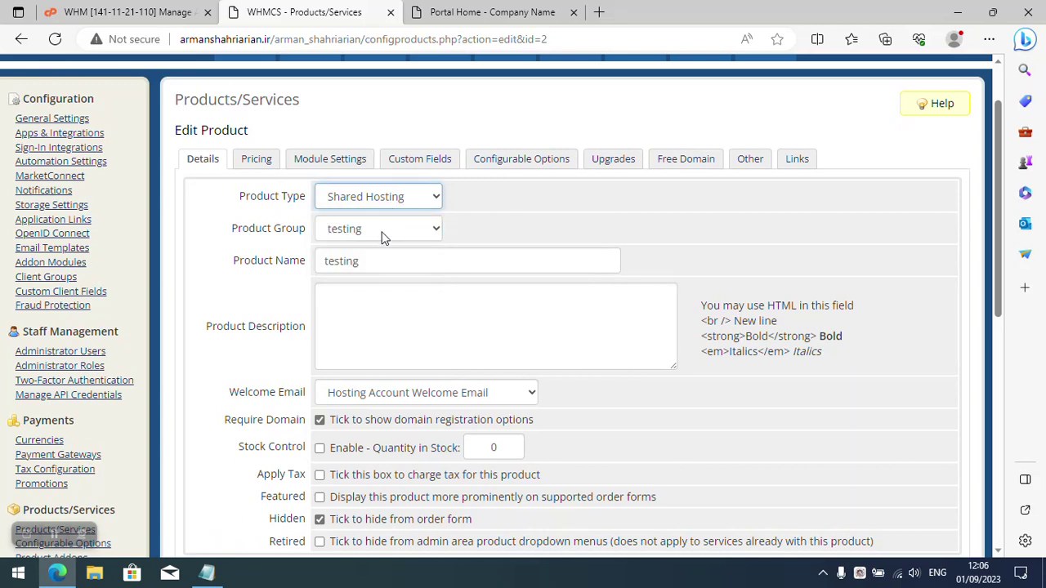
click(383, 236)
click(383, 236)
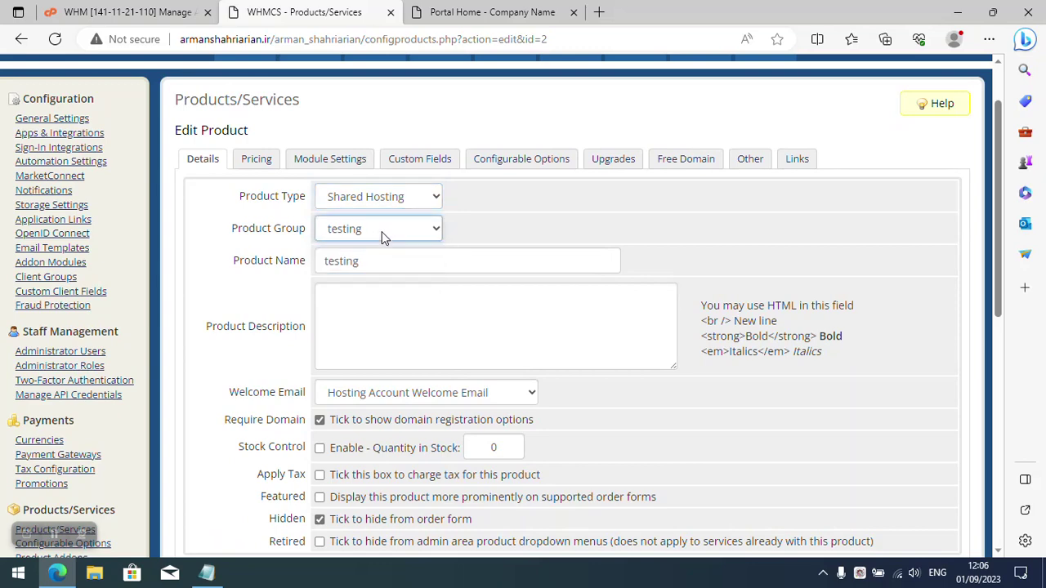
click(381, 260)
scroll(353, 329, down, 2)
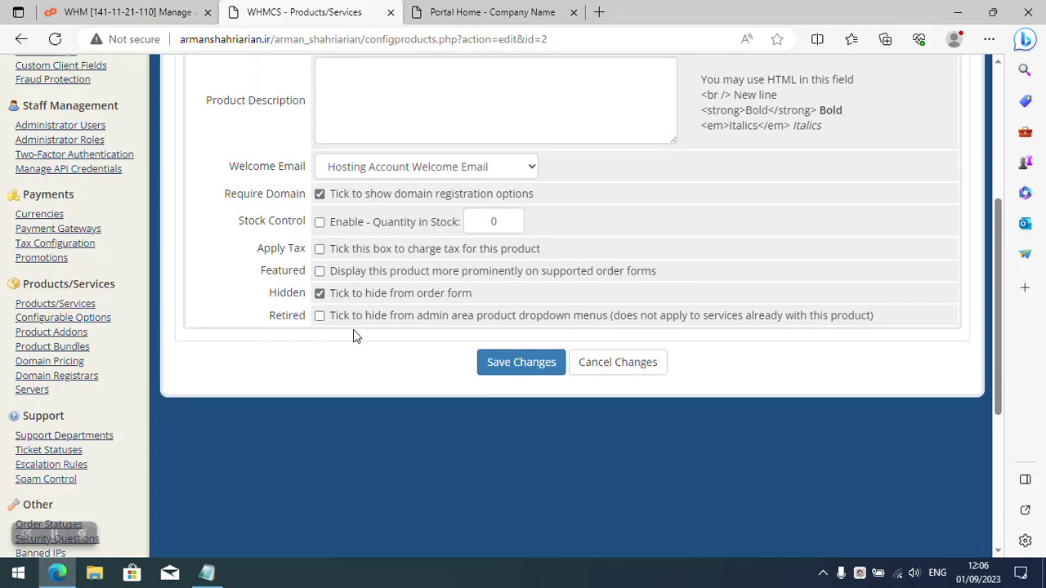
scroll(343, 367, up, 3)
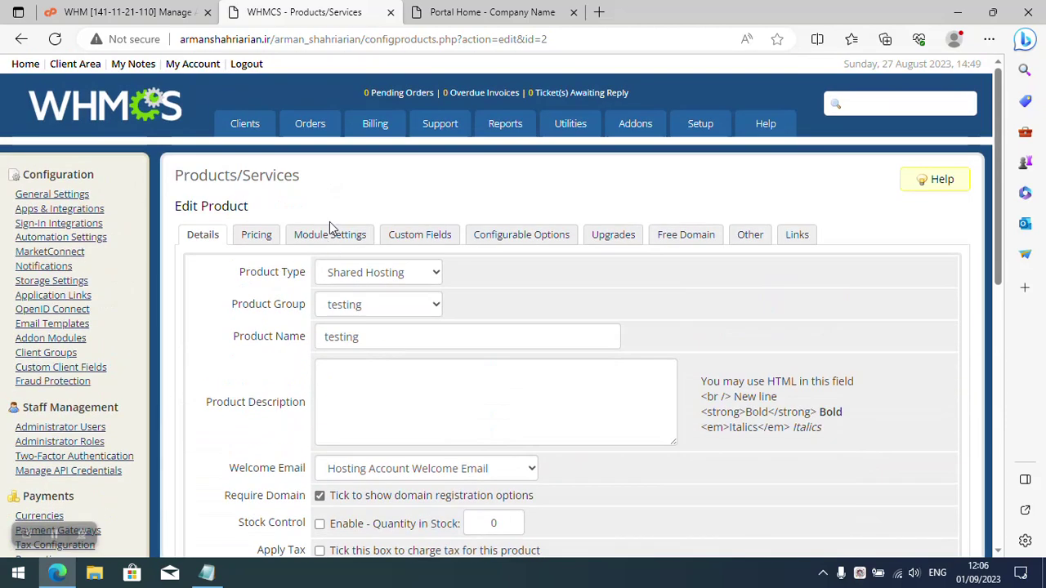
In Module Settings keep WHM package Default, enable setup on order placement, and save.
click(256, 235)
scroll(364, 261, down, 1)
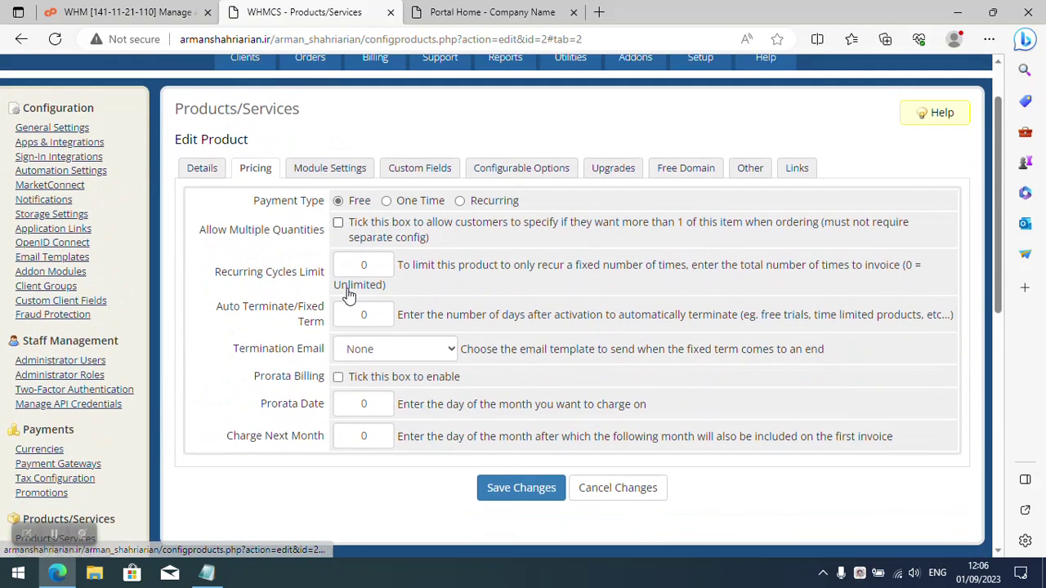
click(326, 158)
click(358, 244)
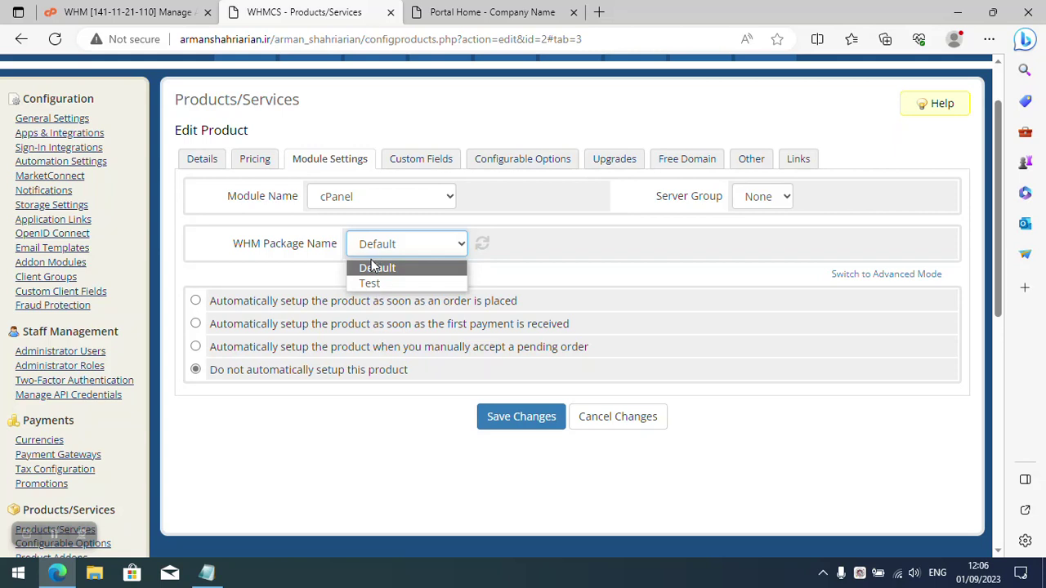
click(319, 235)
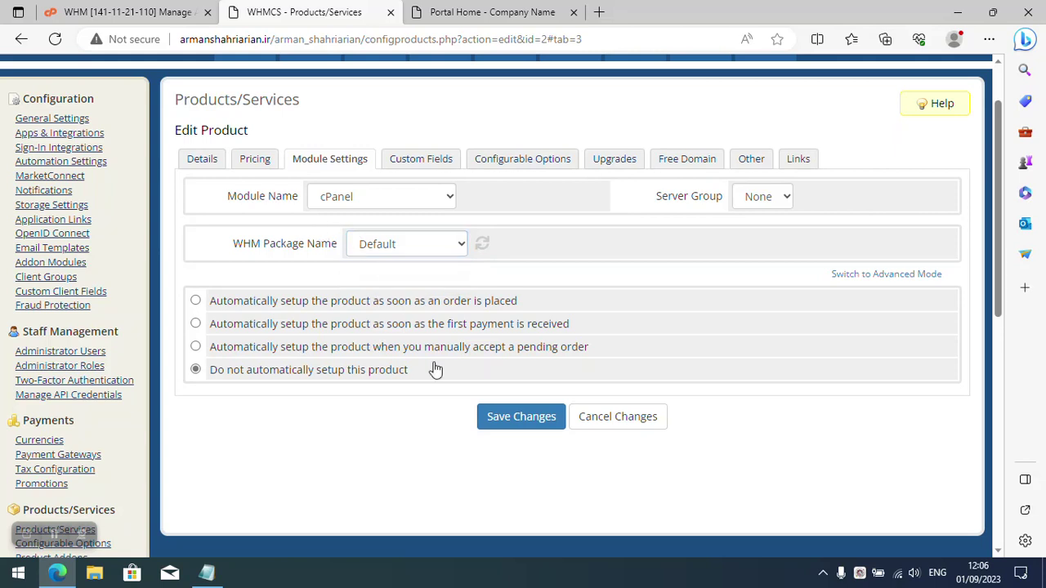
click(290, 308)
click(515, 433)
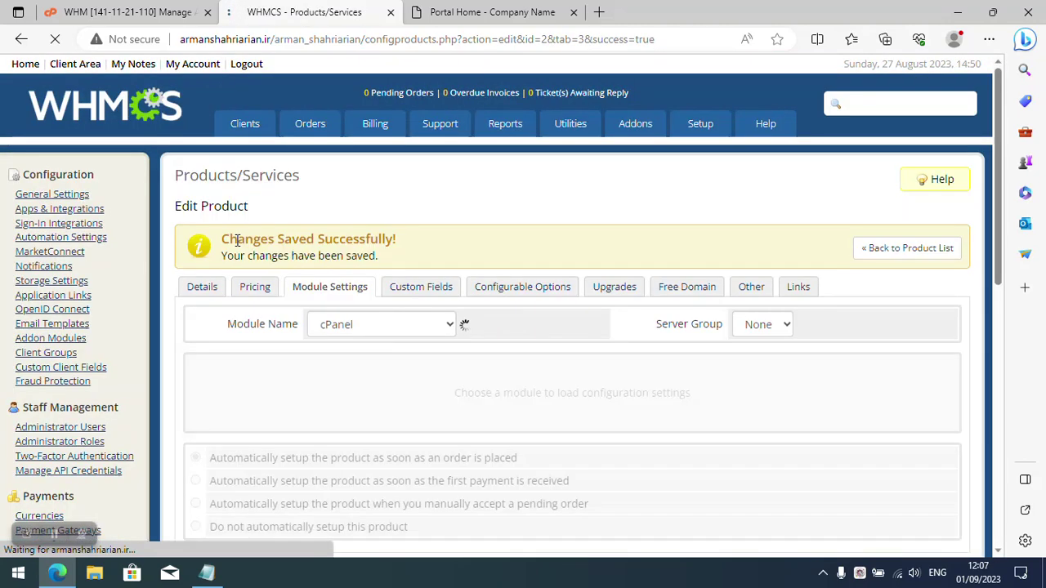
scroll(256, 315, down, 3)
scroll(272, 315, up, 1)
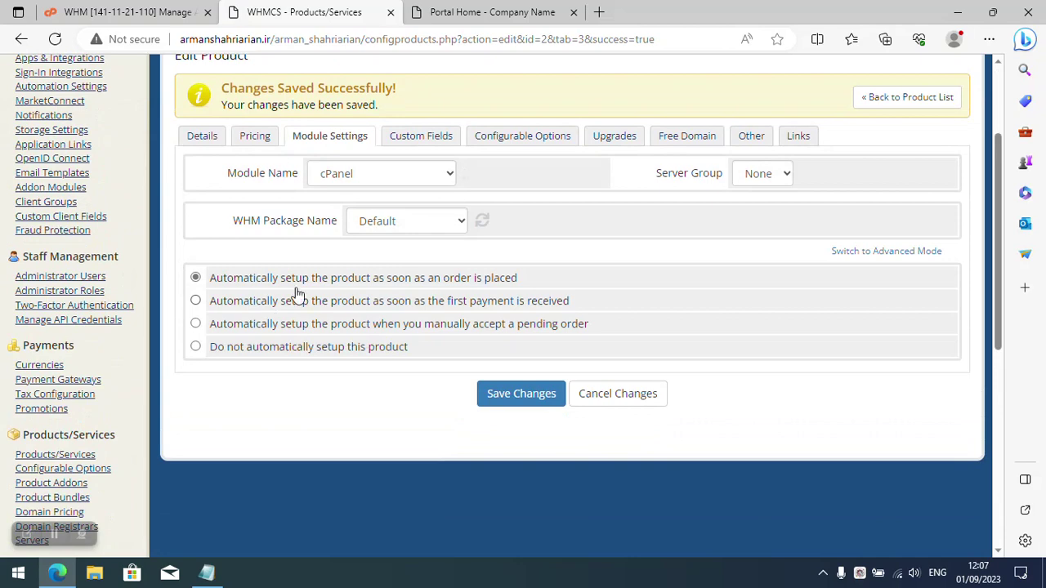
triple_click(289, 219)
In WHM, search for 'package' and open Add a Package.
click(147, 11)
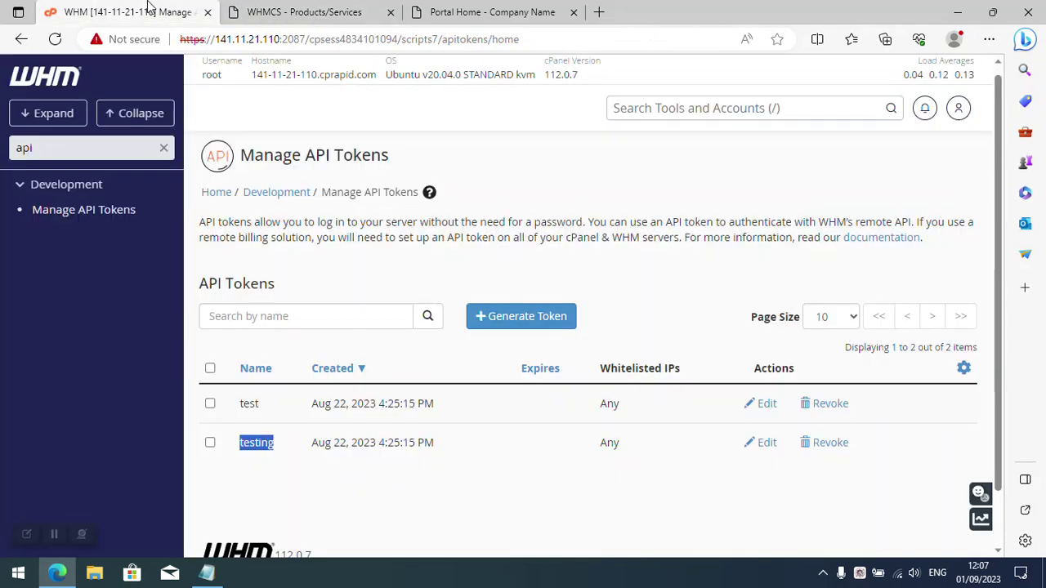
double_click(88, 143)
text(package)
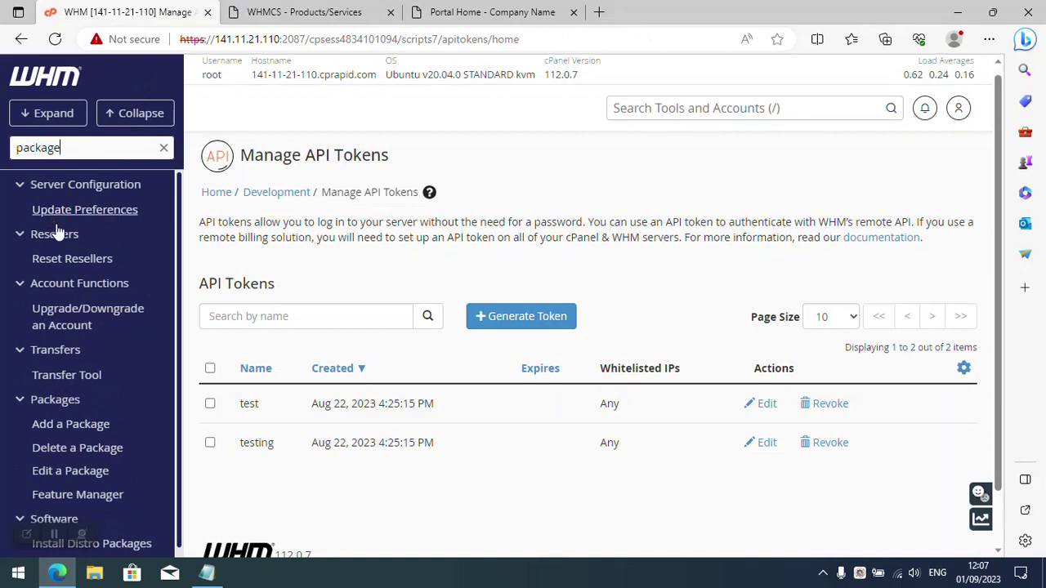
click(66, 423)
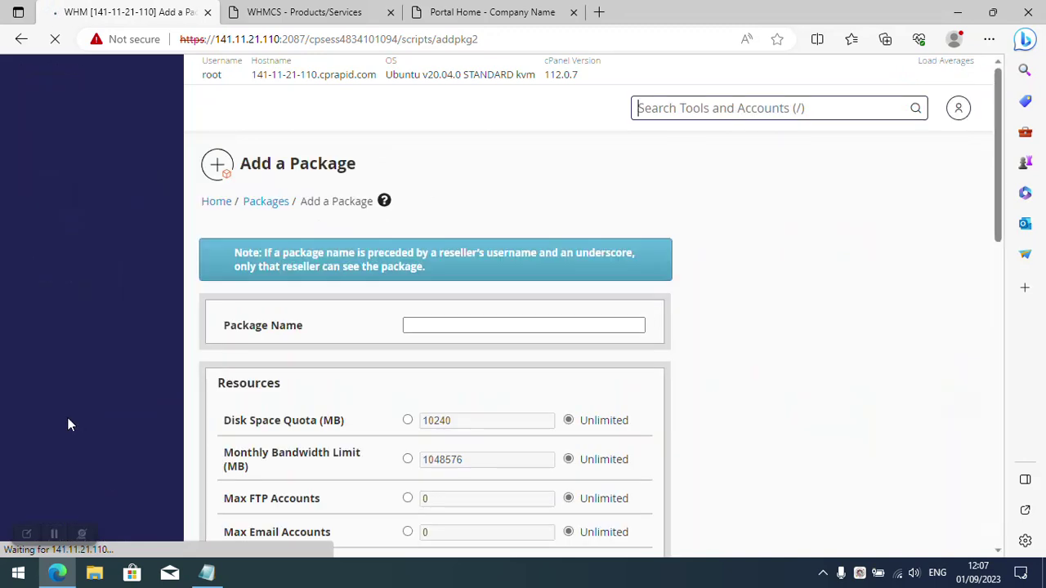
Add package testing with a 10240 MB disk quota, then return to WHMCS module settings.
click(462, 324)
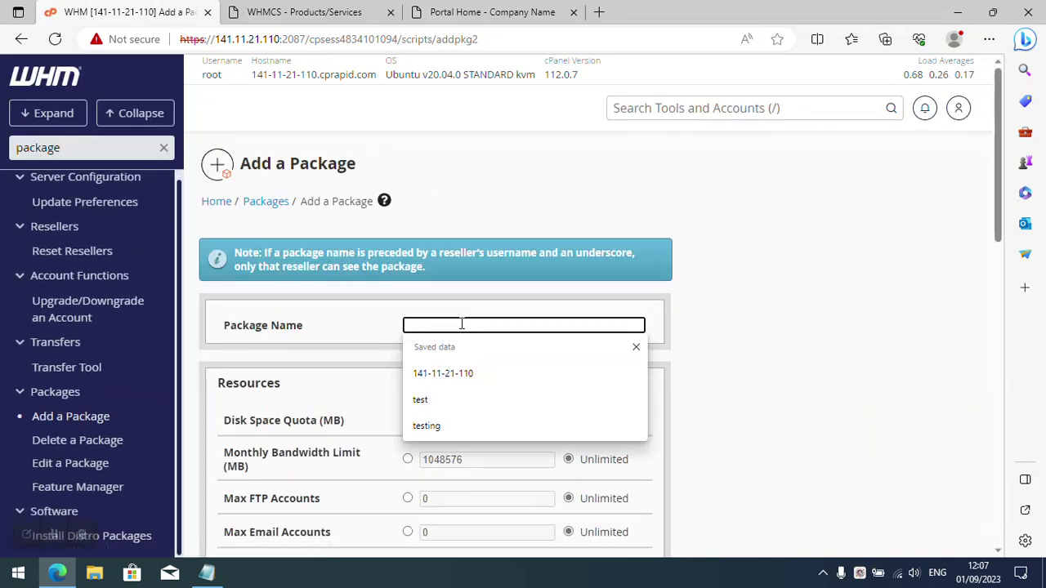
text(testing)
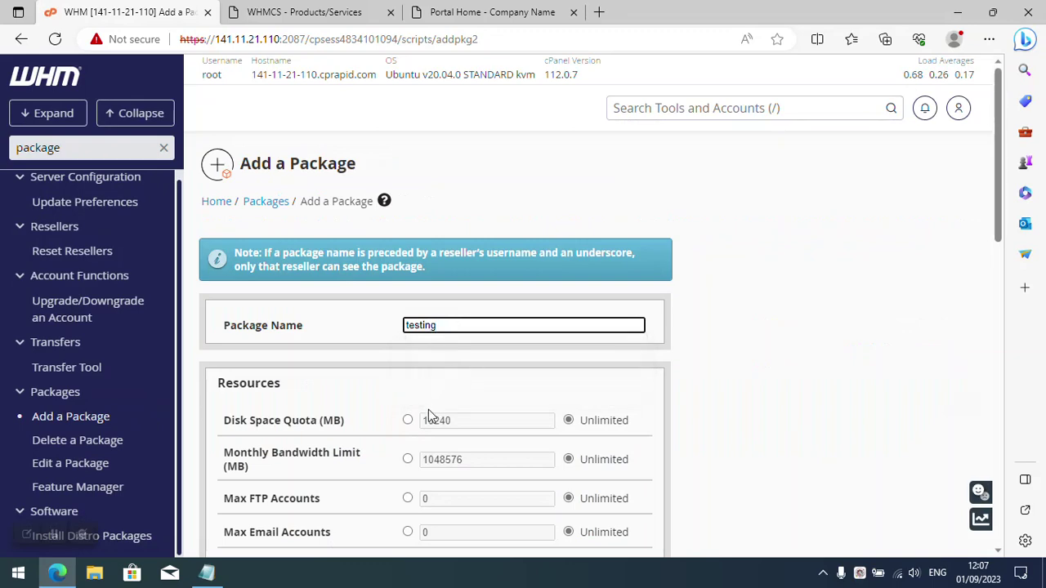
click(407, 420)
scroll(332, 442, down, 3)
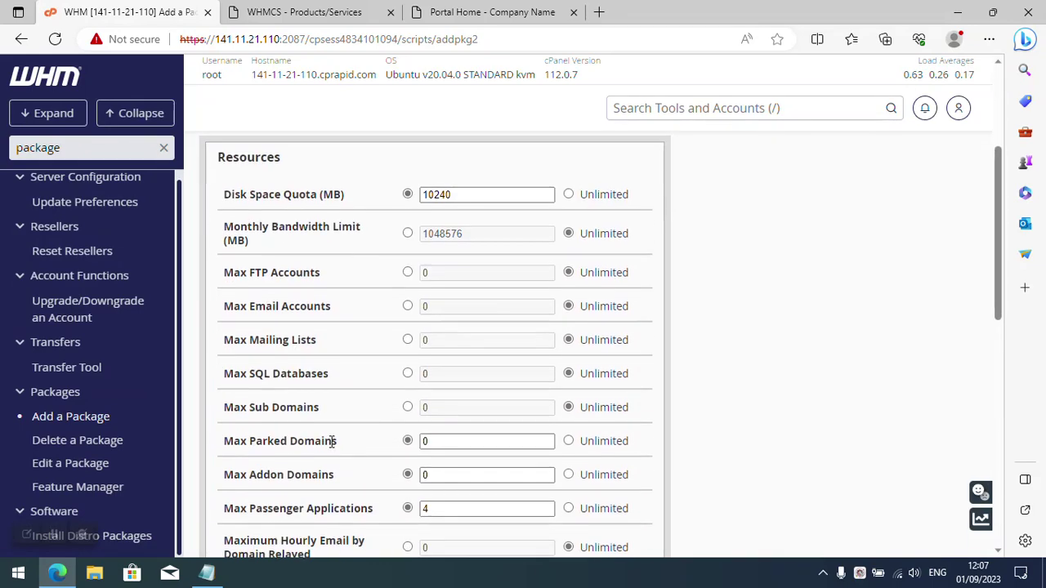
scroll(332, 441, down, 8)
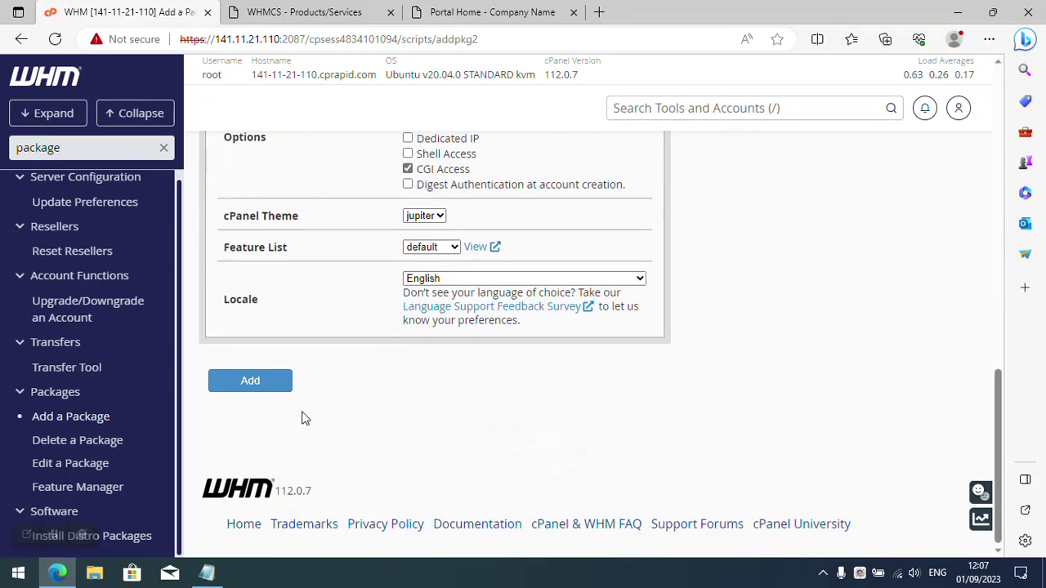
click(271, 389)
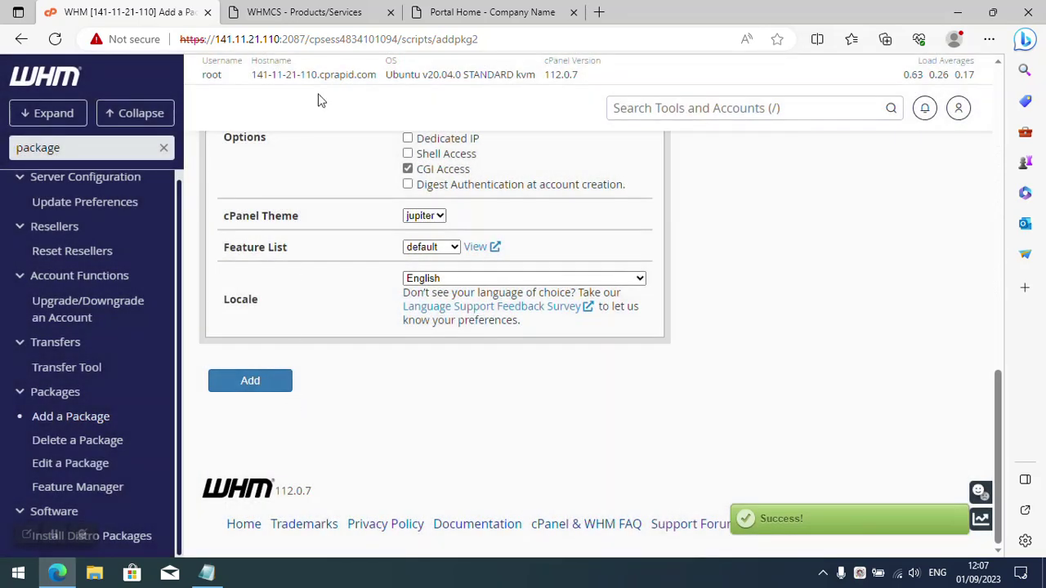
click(451, 10)
click(306, 6)
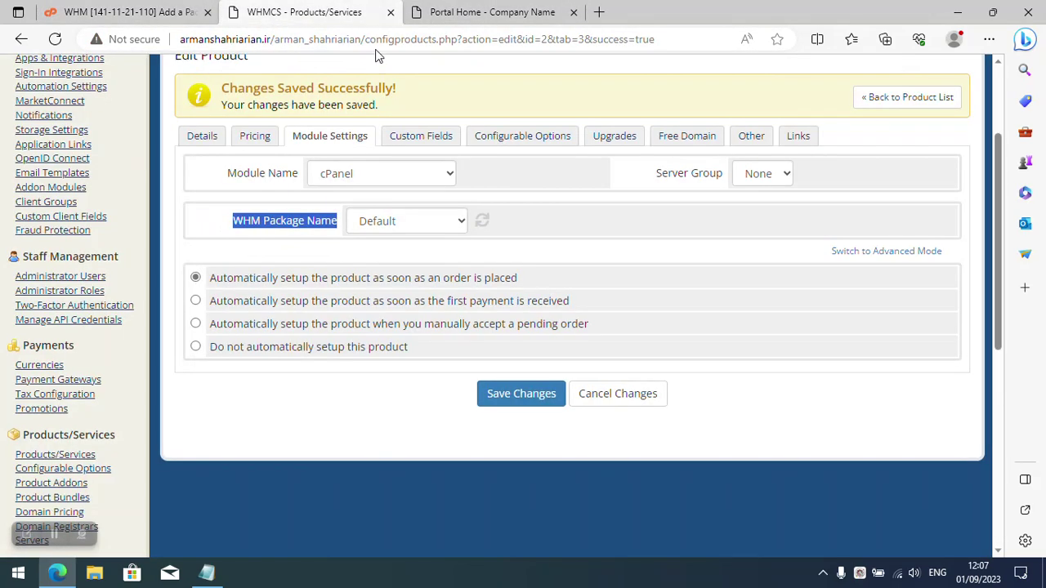
Reload the product page, select the Testing WHM package and save the module settings.
click(55, 38)
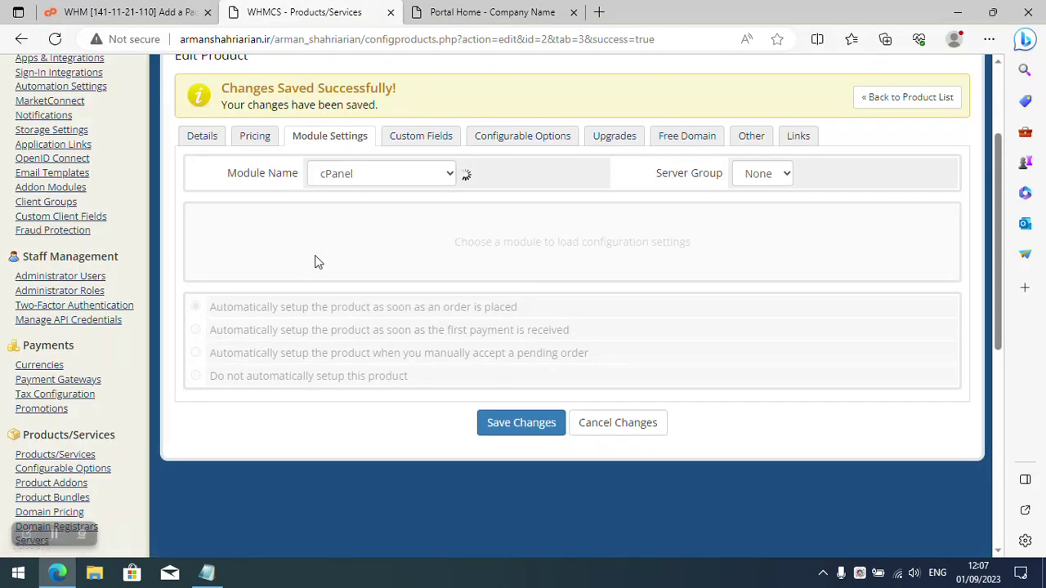
click(406, 221)
click(393, 276)
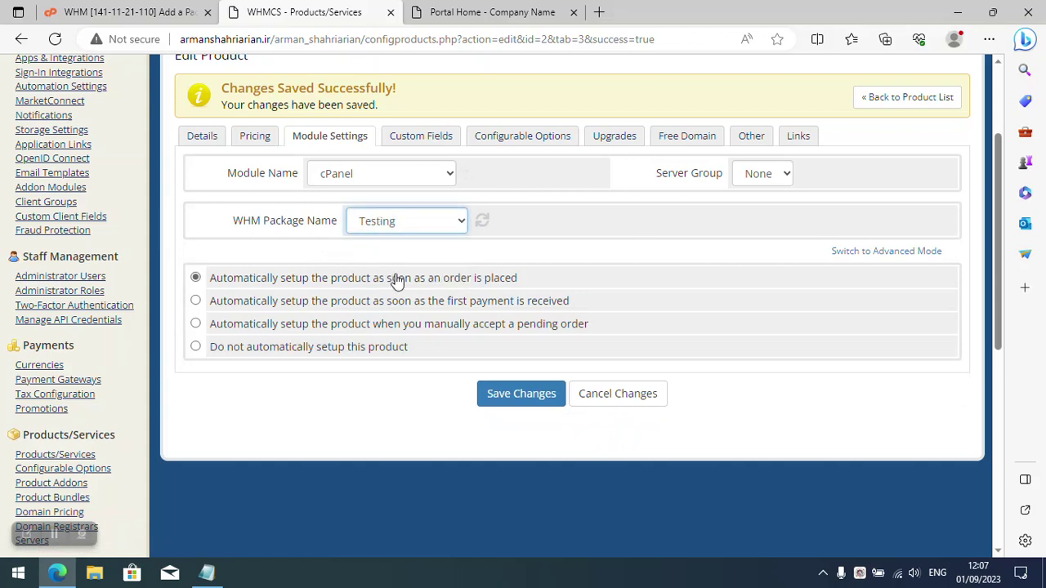
click(505, 395)
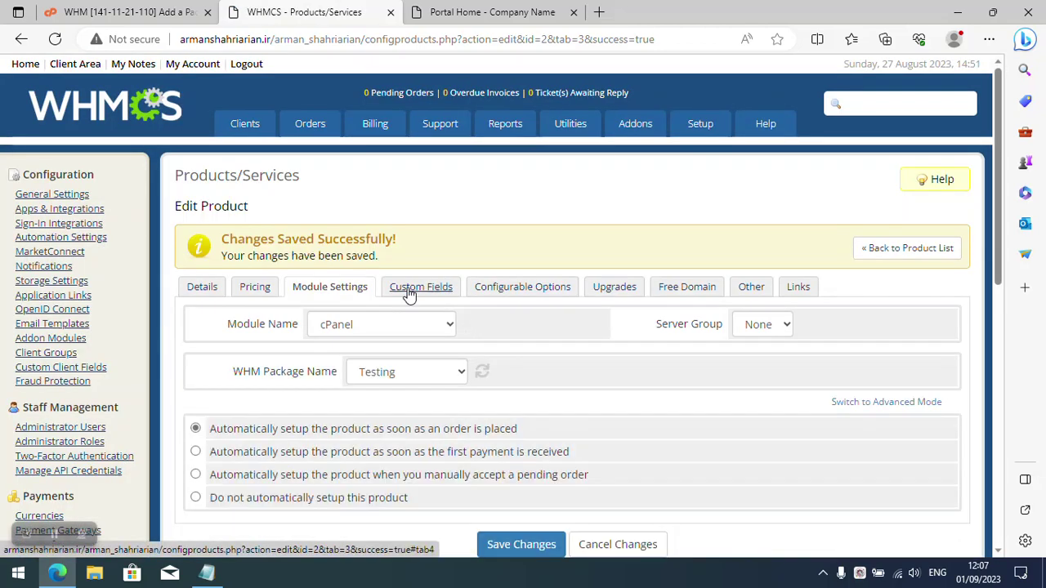
Review the custom fields, configurable options, upgrades, free domain, other and links tabs.
click(410, 292)
click(493, 288)
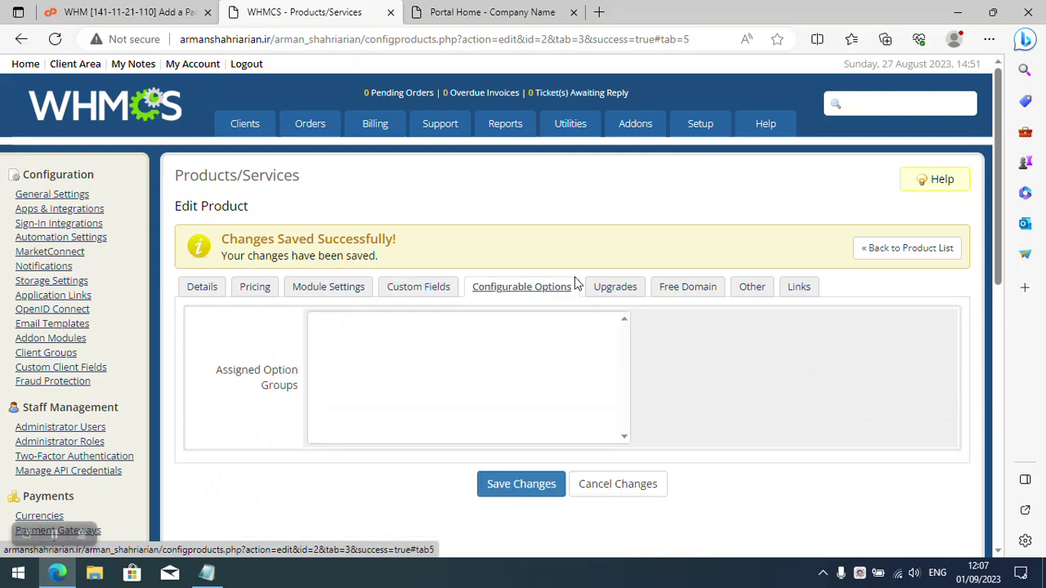
click(612, 287)
click(685, 288)
click(750, 287)
click(797, 288)
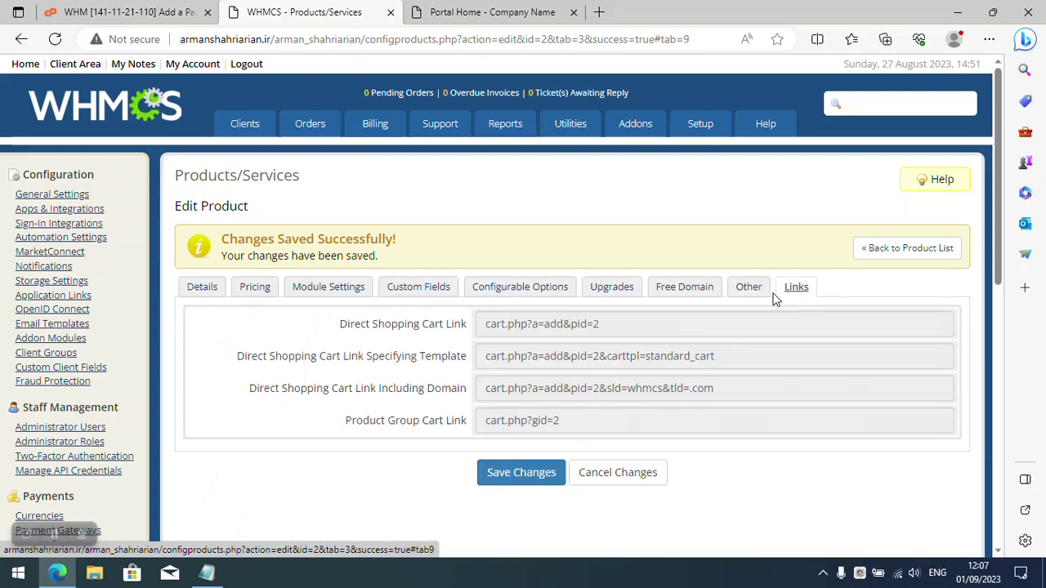
scroll(682, 351, down, 1)
scroll(652, 351, up, 1)
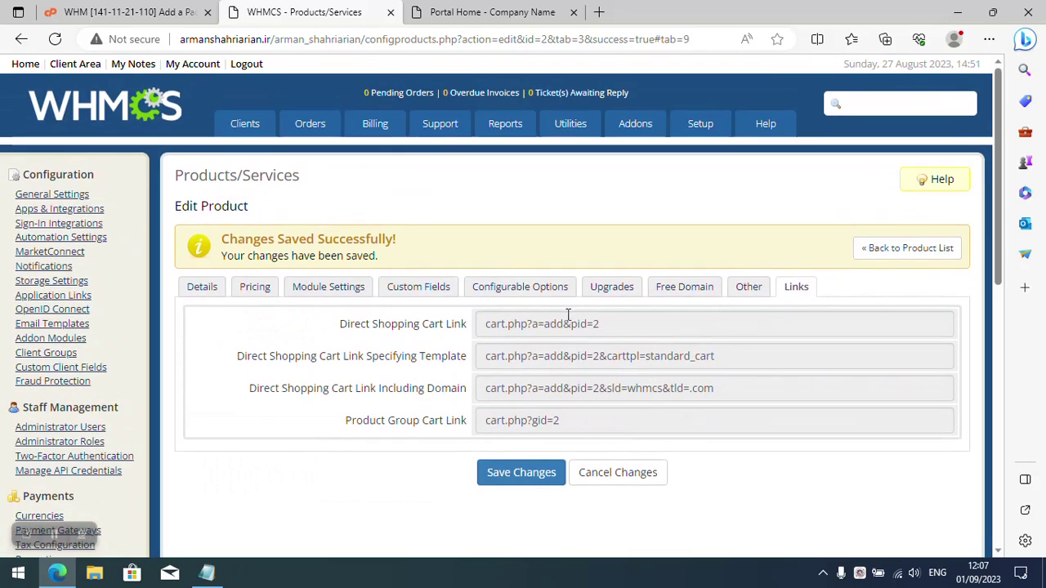
Preview the storefront's Order Hosting page, then return to the WHMCS product settings.
click(446, 11)
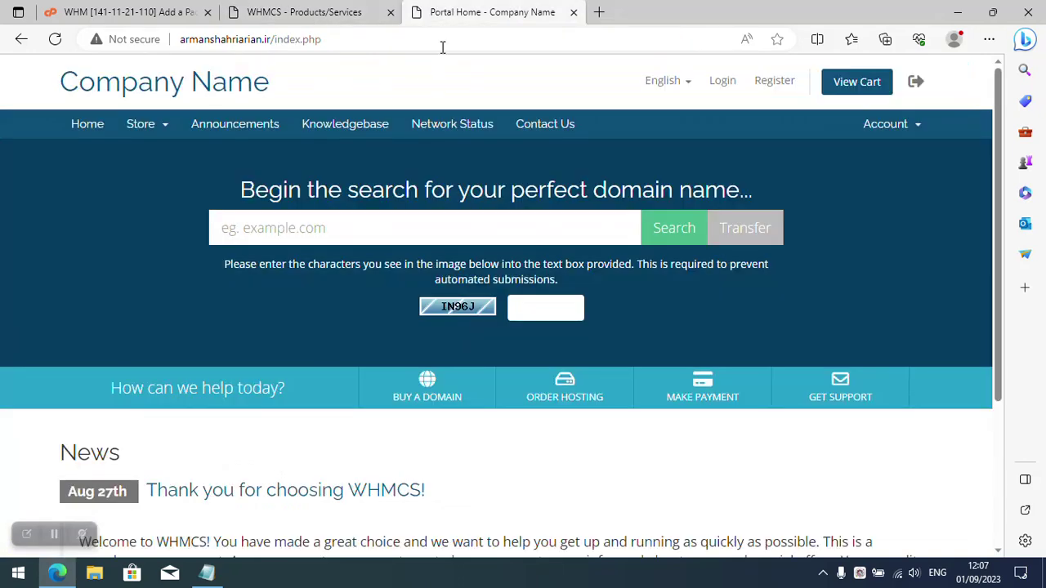
click(206, 85)
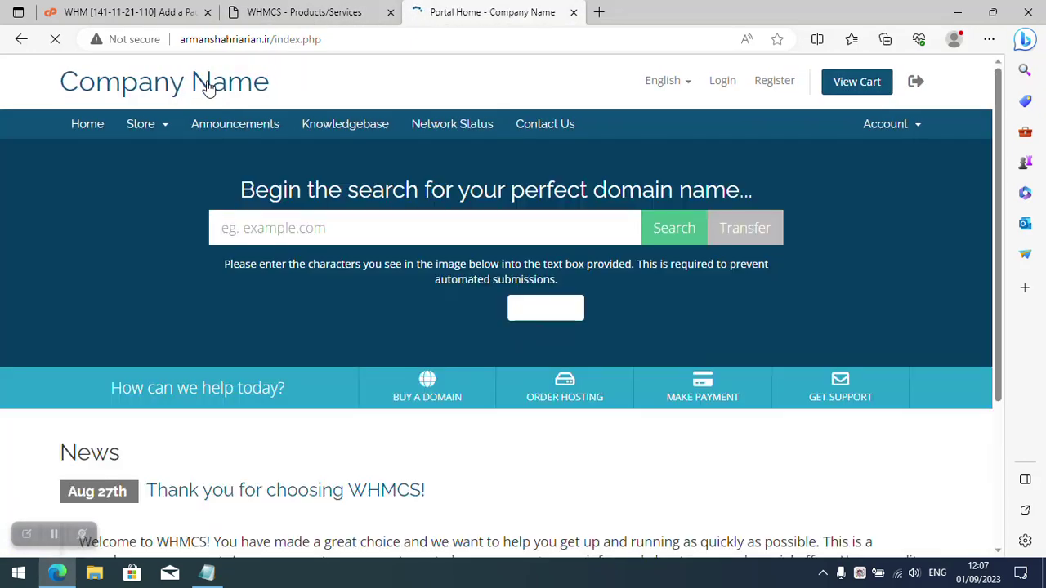
click(564, 399)
scroll(597, 373, down, 1)
scroll(609, 364, up, 1)
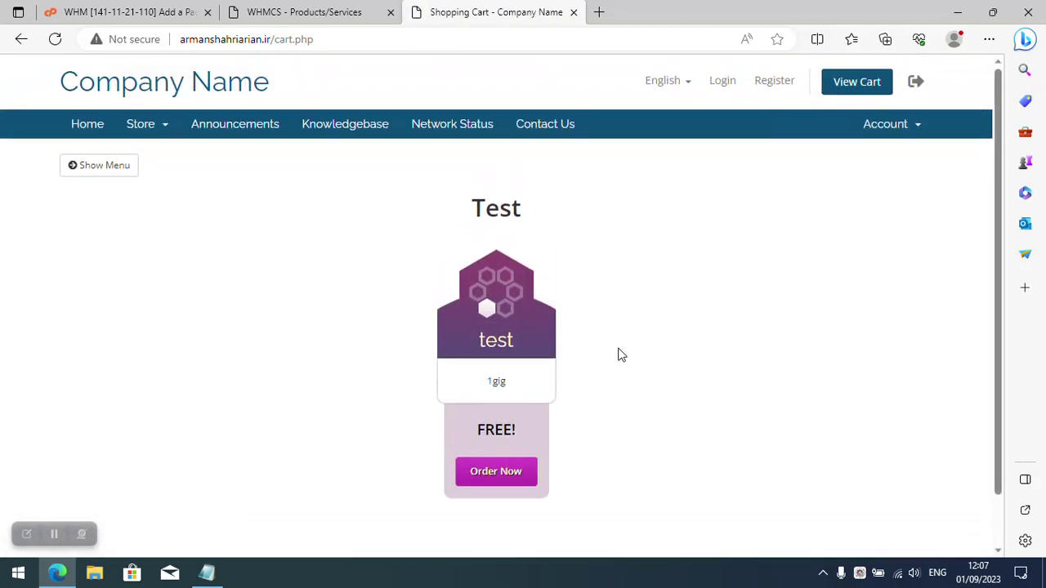
click(278, 6)
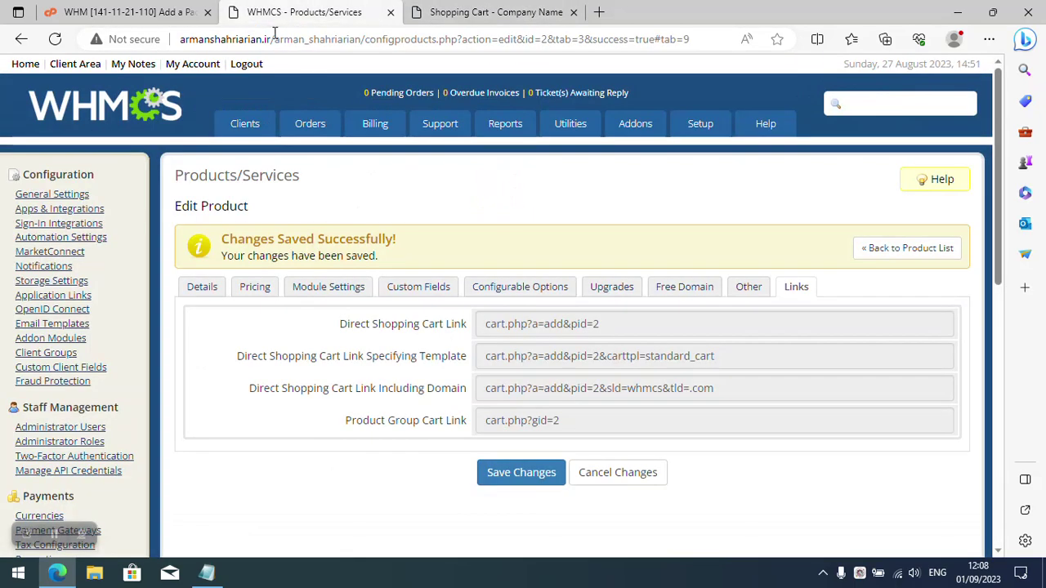
Review the product's details, product type and pricing without changing anything.
click(219, 290)
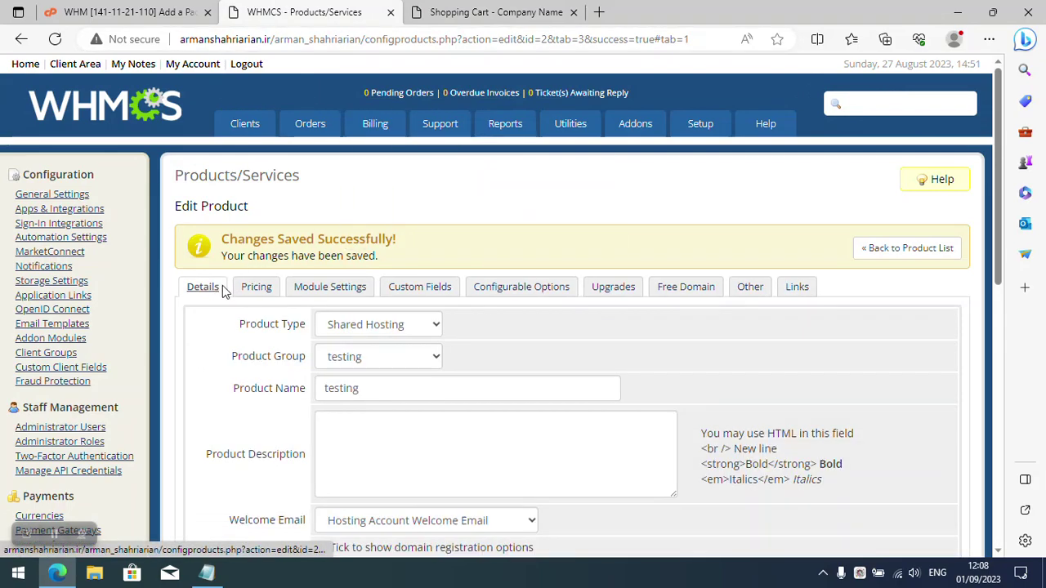
scroll(294, 299, down, 4)
scroll(290, 305, up, 4)
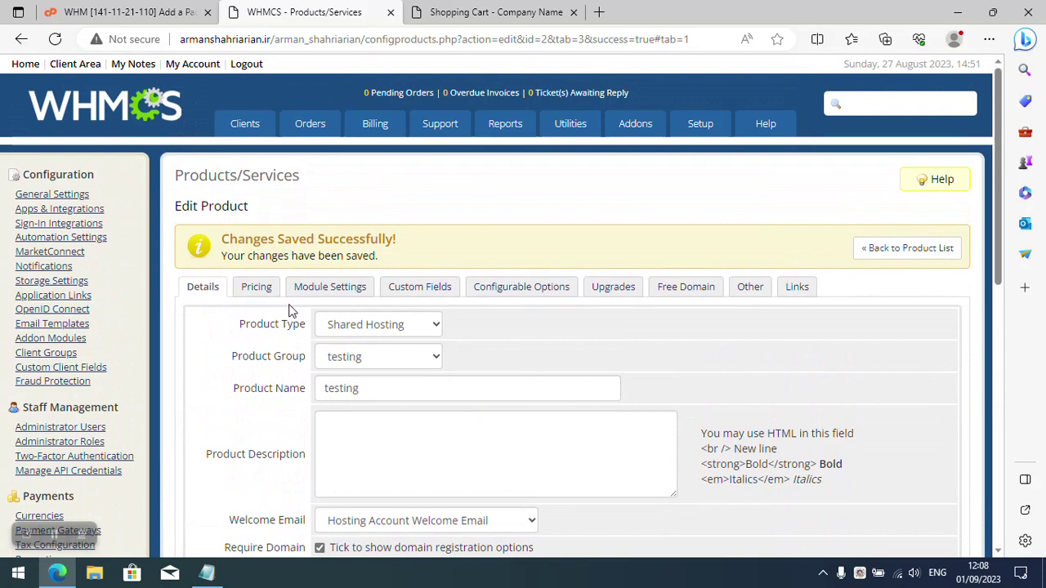
click(333, 327)
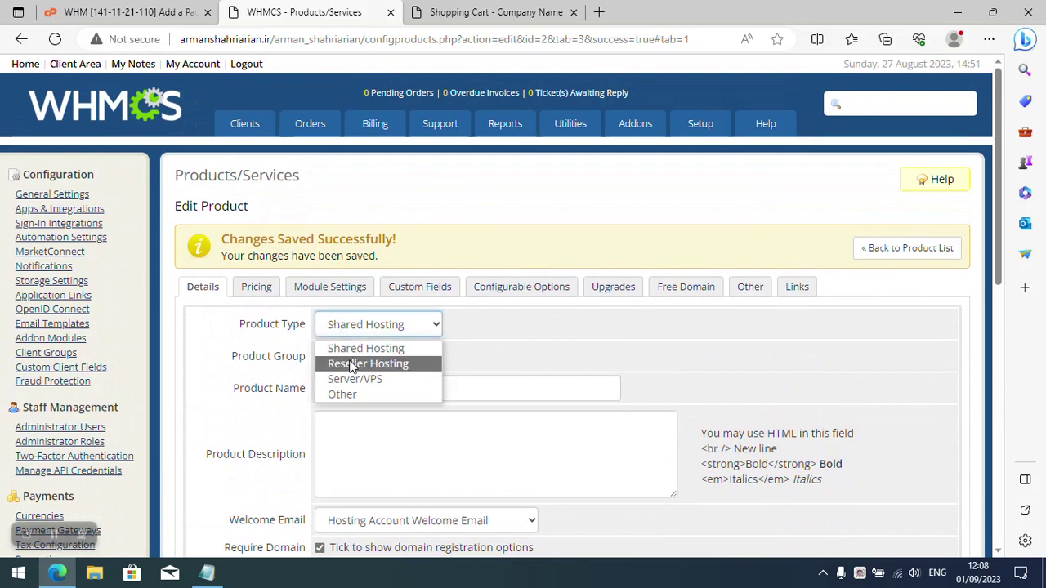
click(258, 350)
click(254, 288)
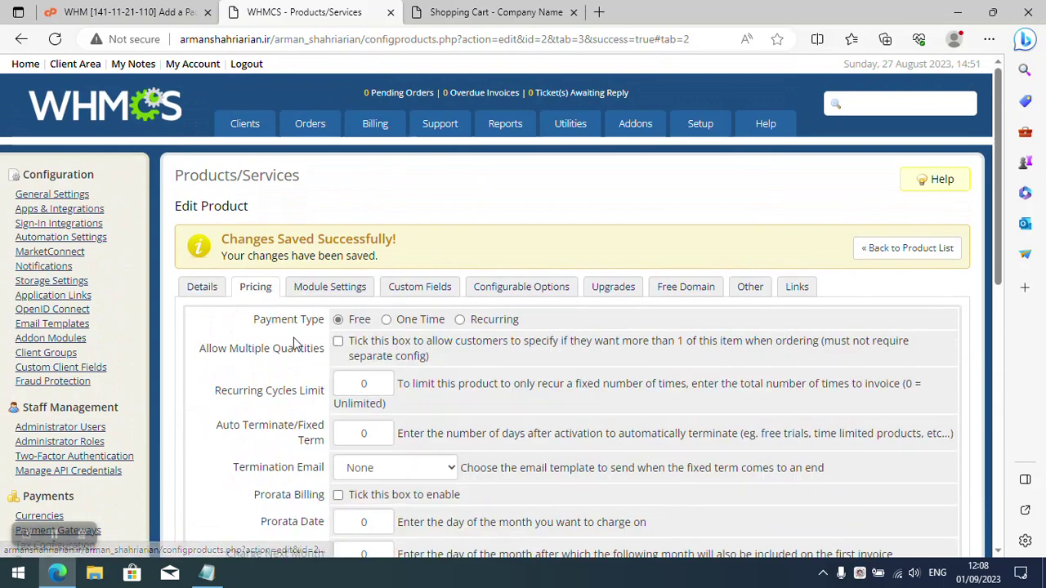
scroll(297, 343, down, 1)
scroll(300, 343, up, 1)
Keep Server Group at None in module settings, save, and return to the storefront cart.
click(324, 292)
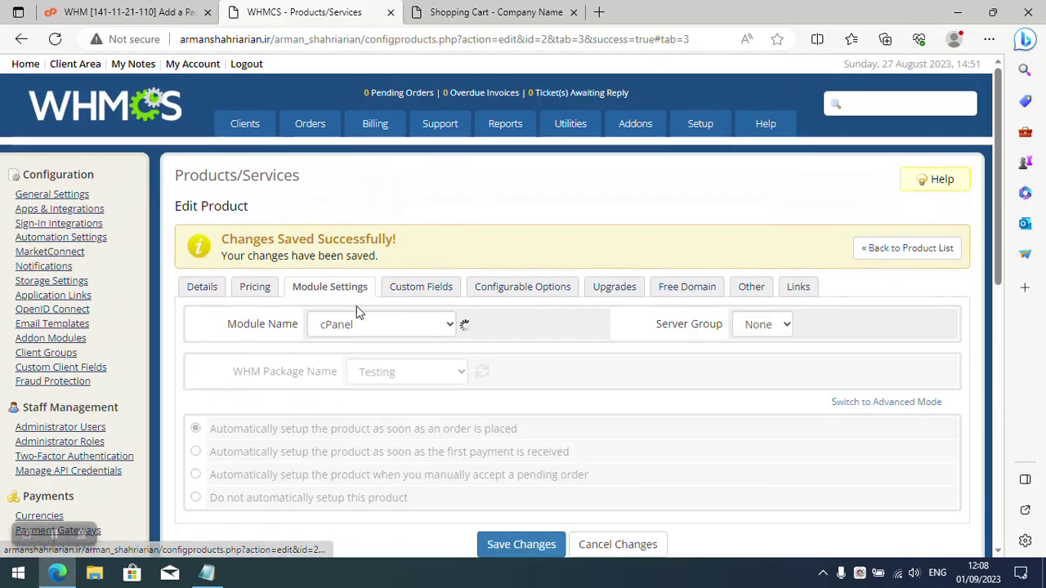
click(762, 326)
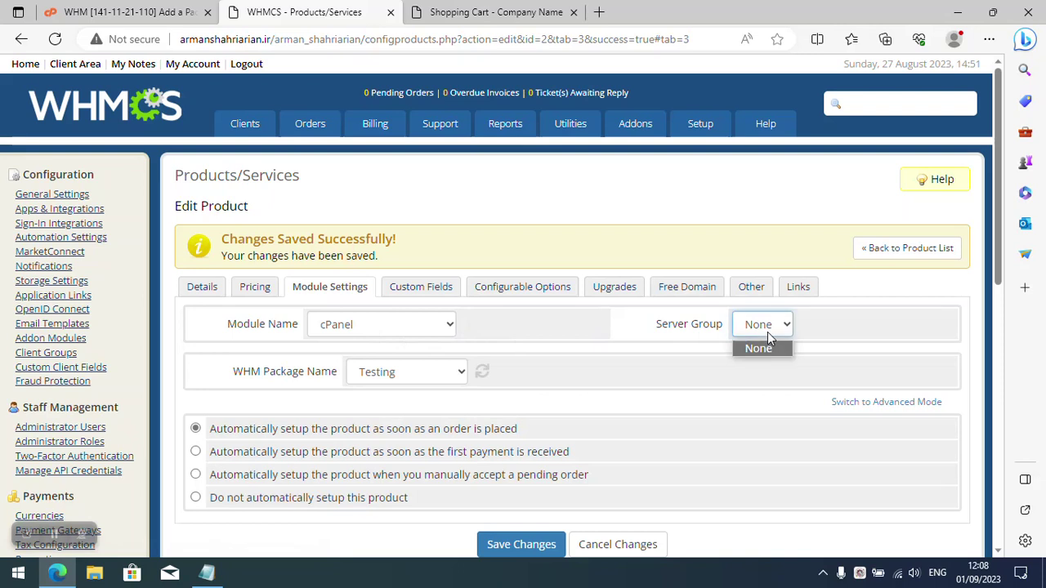
click(770, 338)
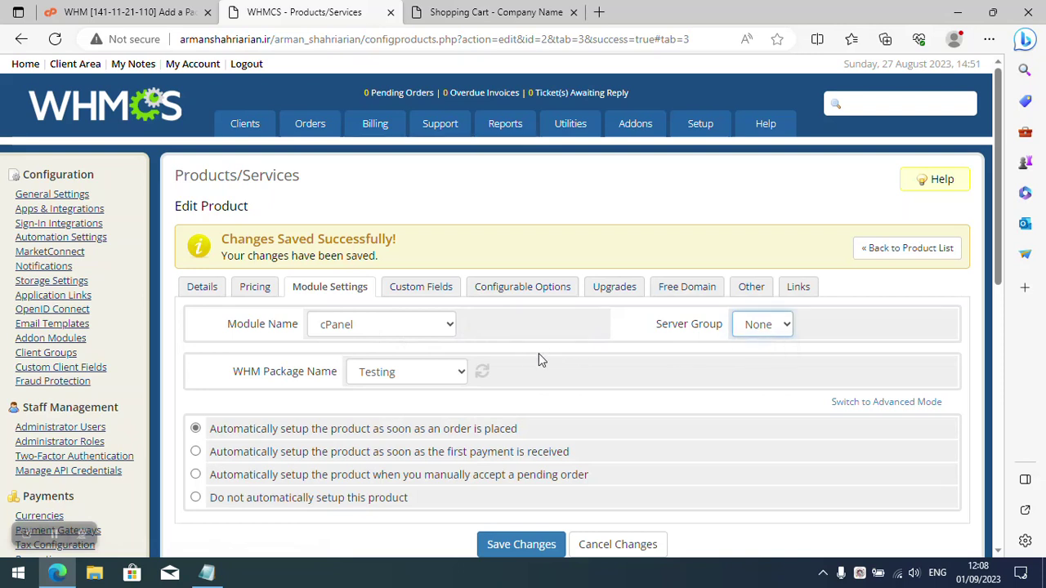
click(521, 542)
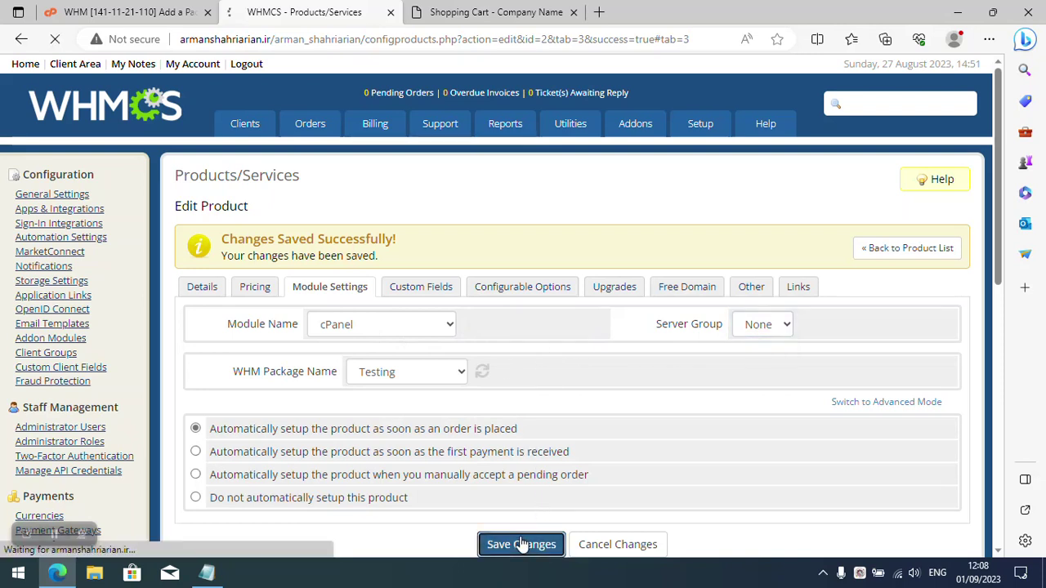
click(445, 12)
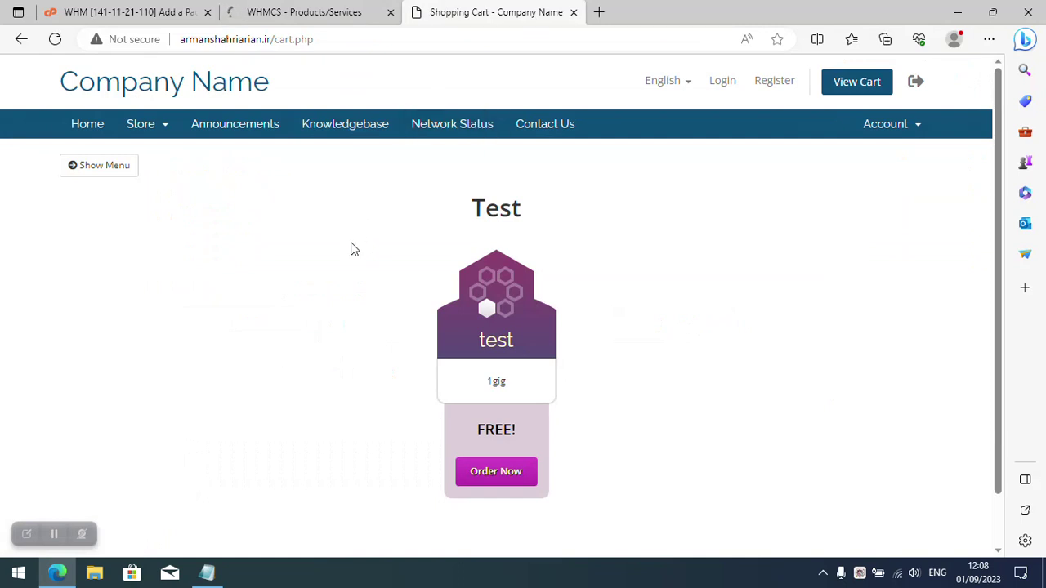
Go to the testing product group in the store and order the testing product.
scroll(278, 217, down, 1)
scroll(275, 217, up, 1)
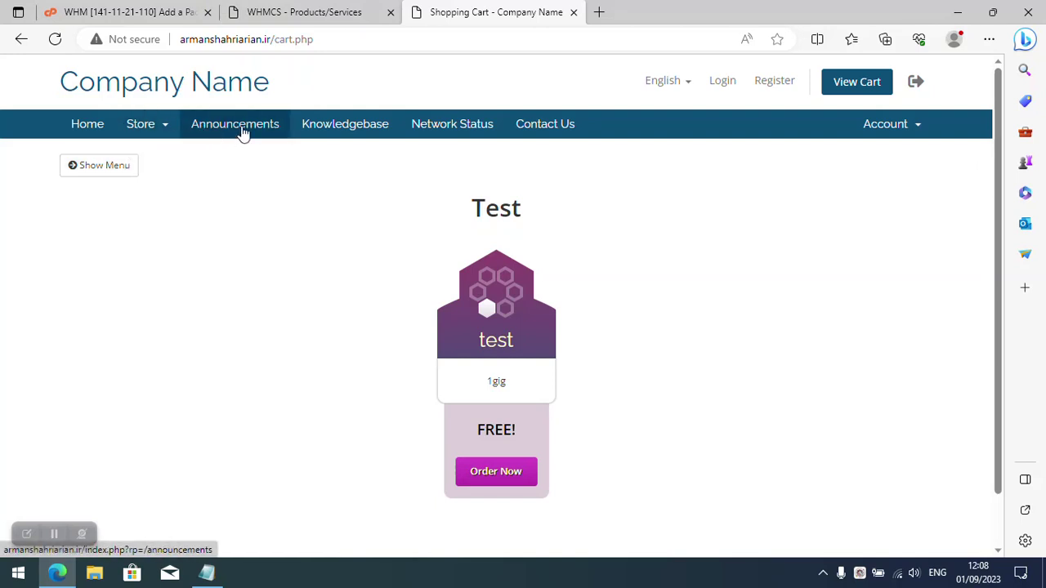
click(150, 131)
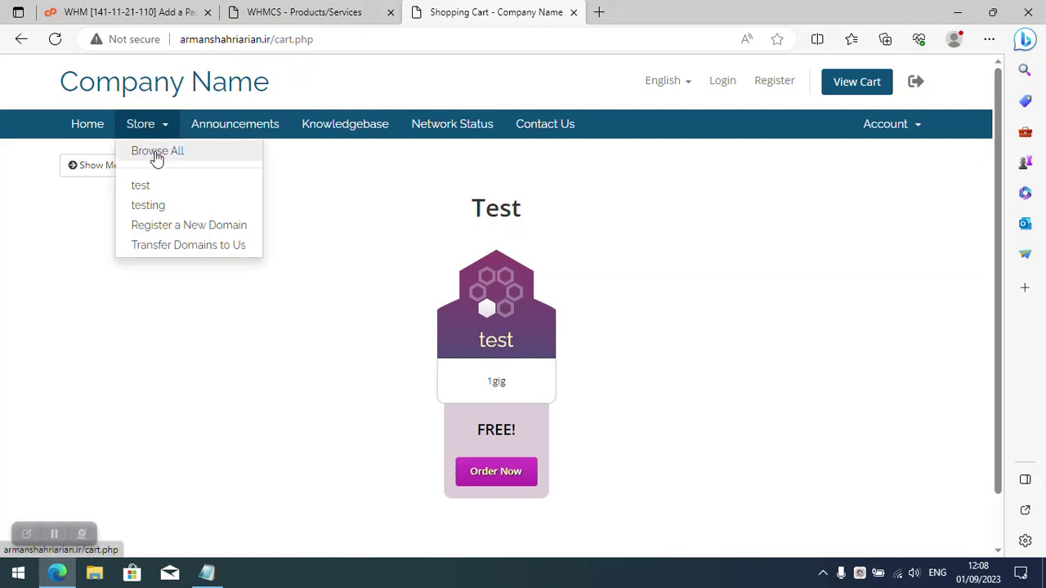
click(149, 205)
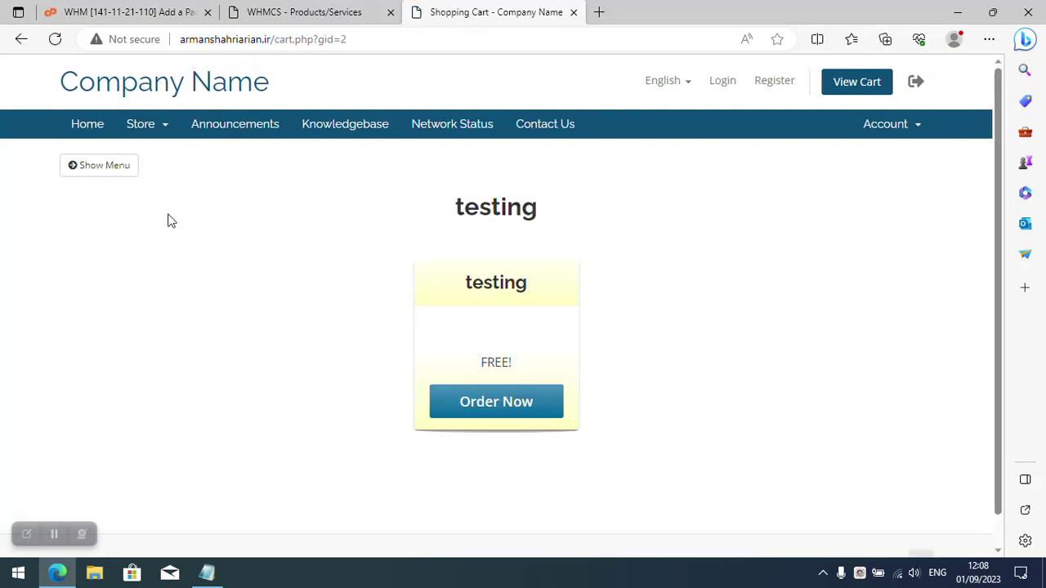
click(474, 405)
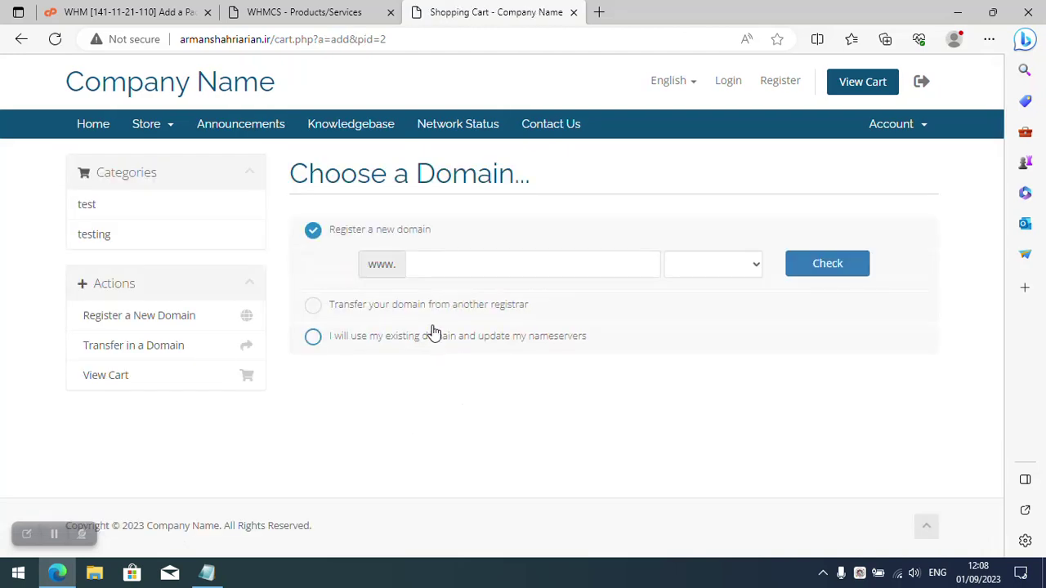
Attach an existing domain with the .net extension and continue to checkout.
click(416, 334)
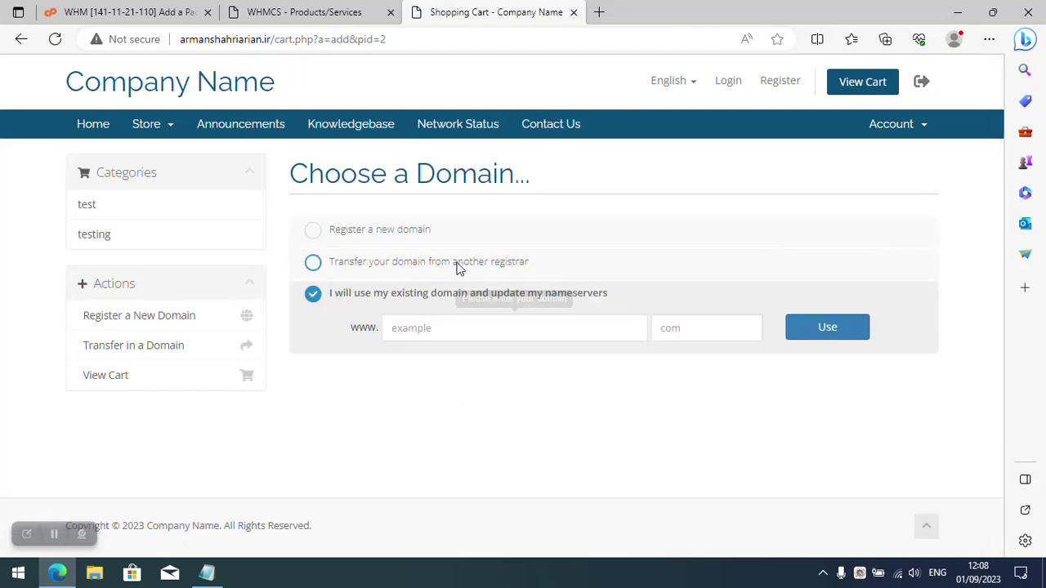
click(451, 328)
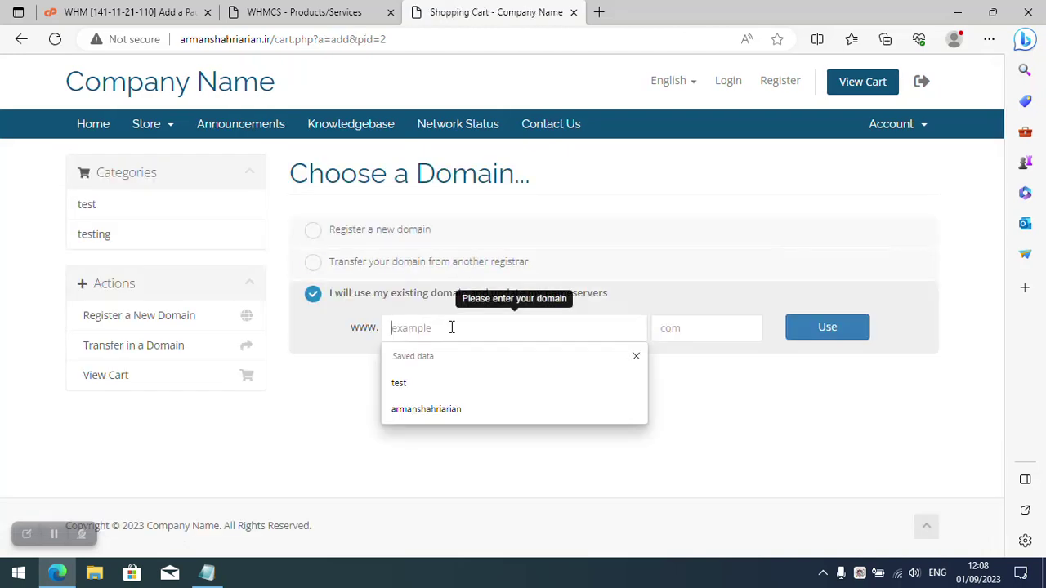
click(491, 411)
click(701, 325)
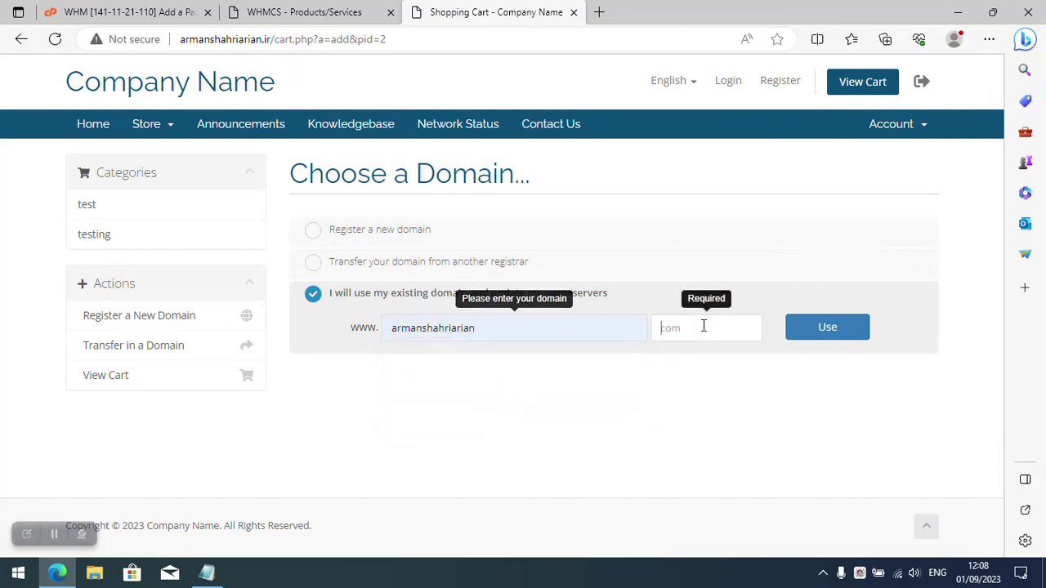
text(net)
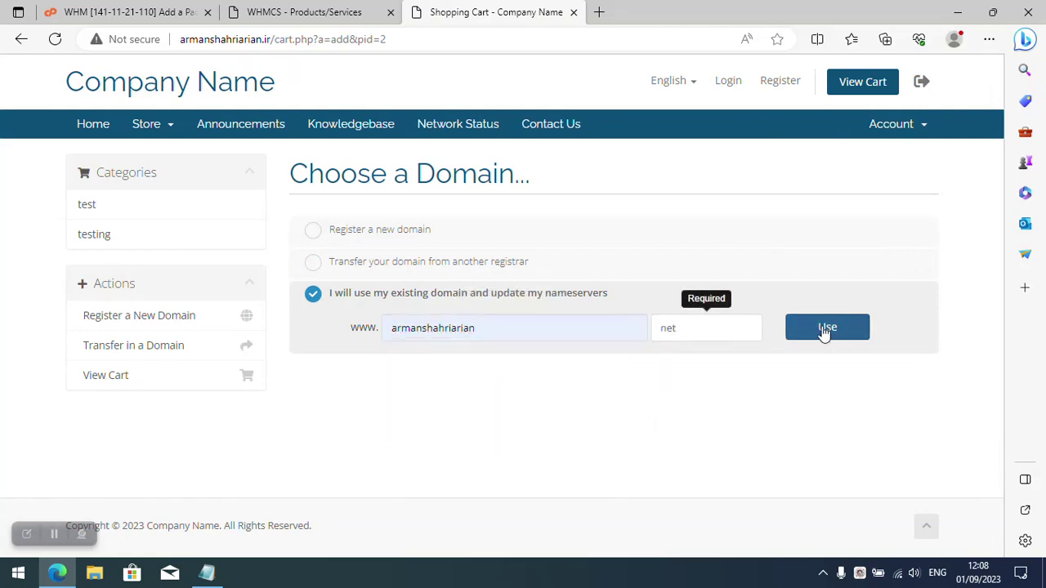
click(825, 330)
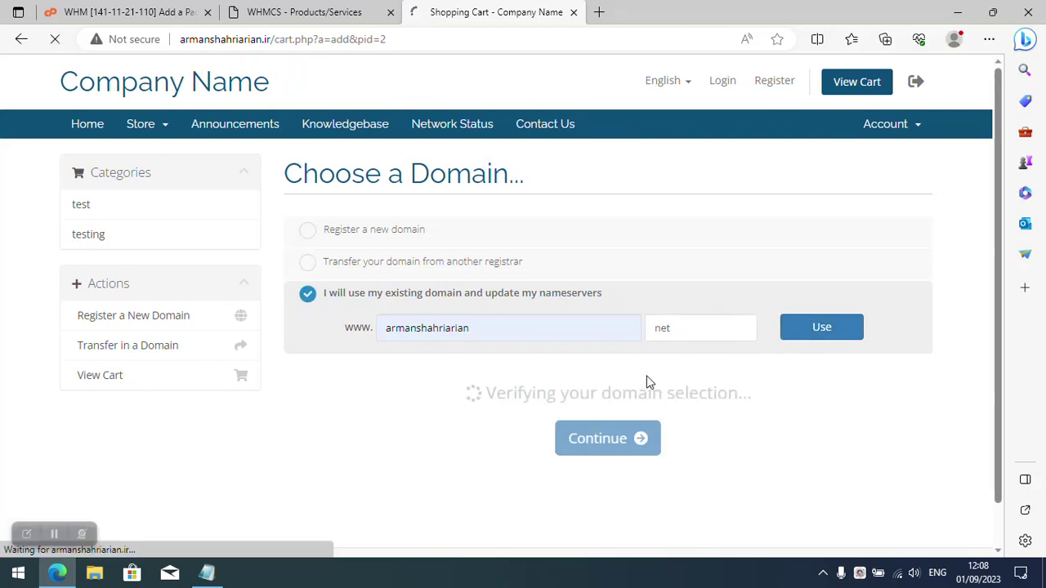
scroll(642, 376, down, 1)
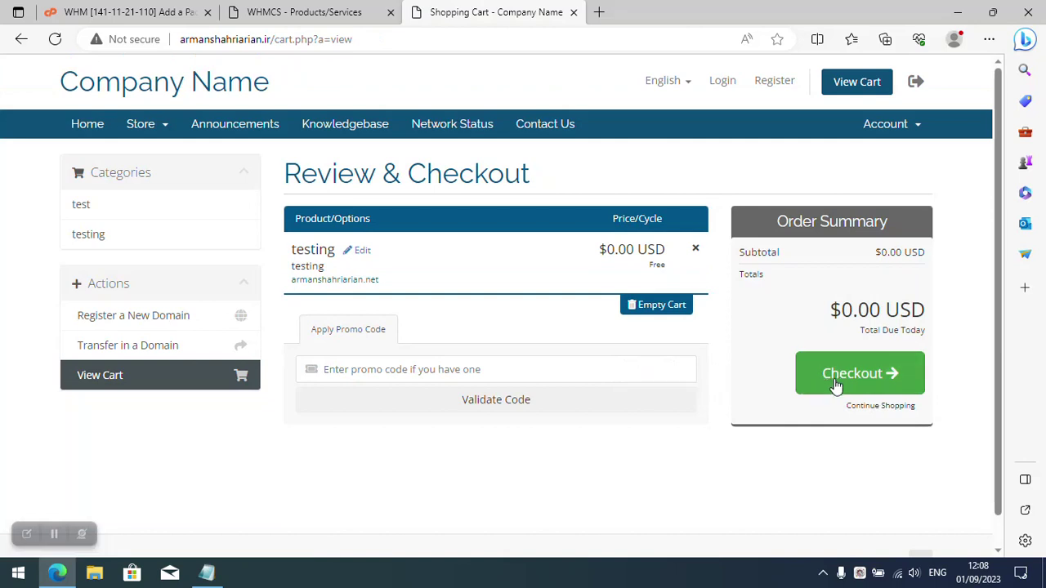
click(841, 383)
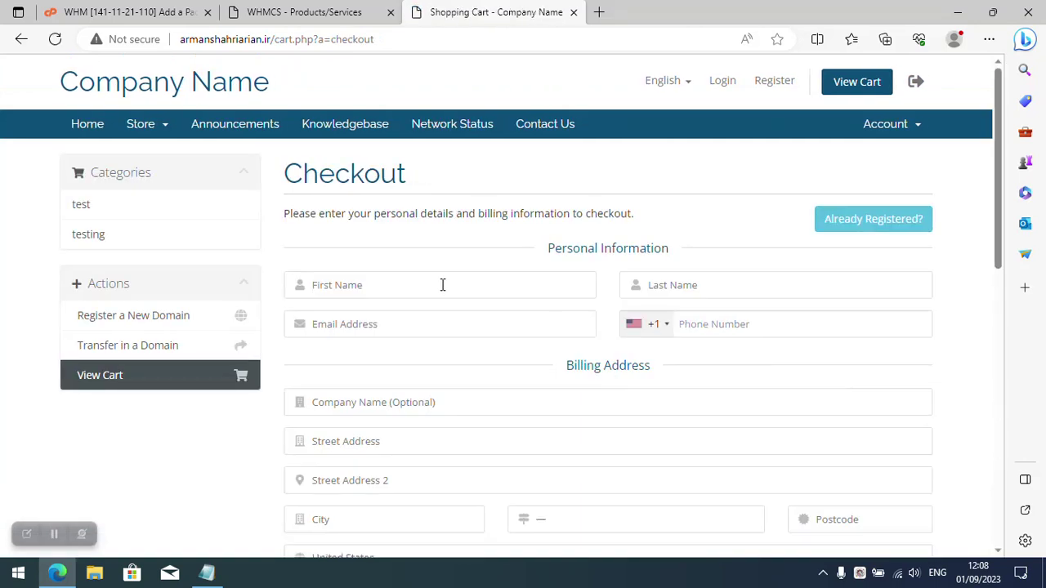
Fill in the customer's first name, last name, phone number and email address.
text(armanshah)
click(676, 285)
drag(367, 285, 343, 283)
key(ctrl+x)
click(681, 285)
key(ctrl+v)
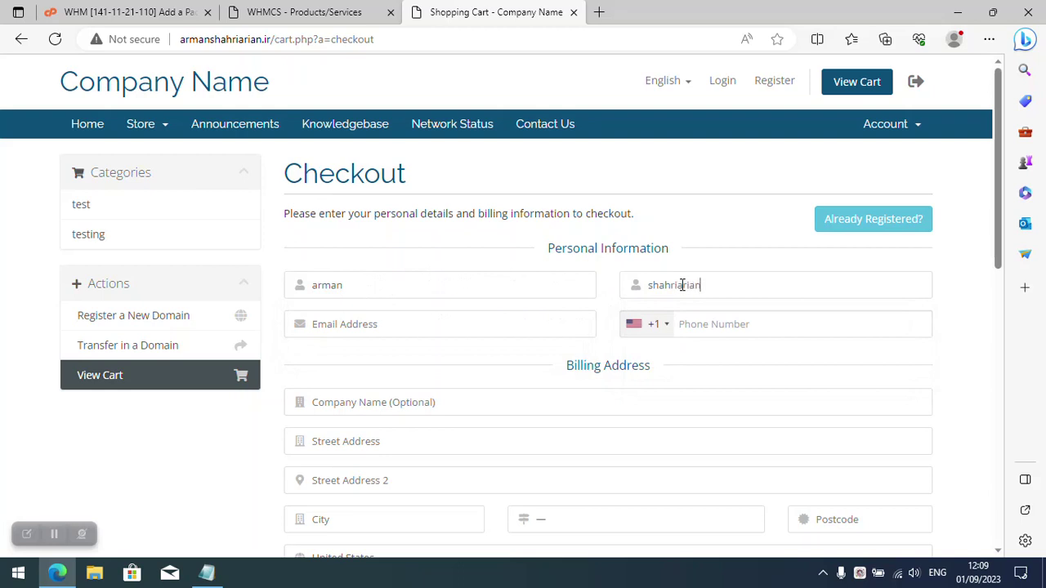
text(wtey)
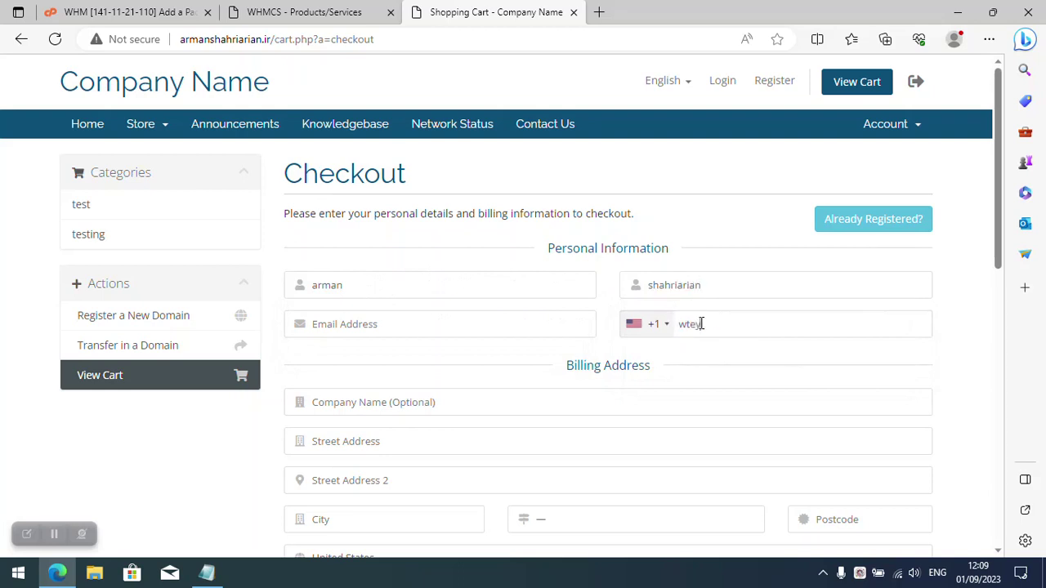
text(e)
key(BackSpace)
key(BackSpace)
key(BackSpace)
key(BackSpace)
key(BackSpace)
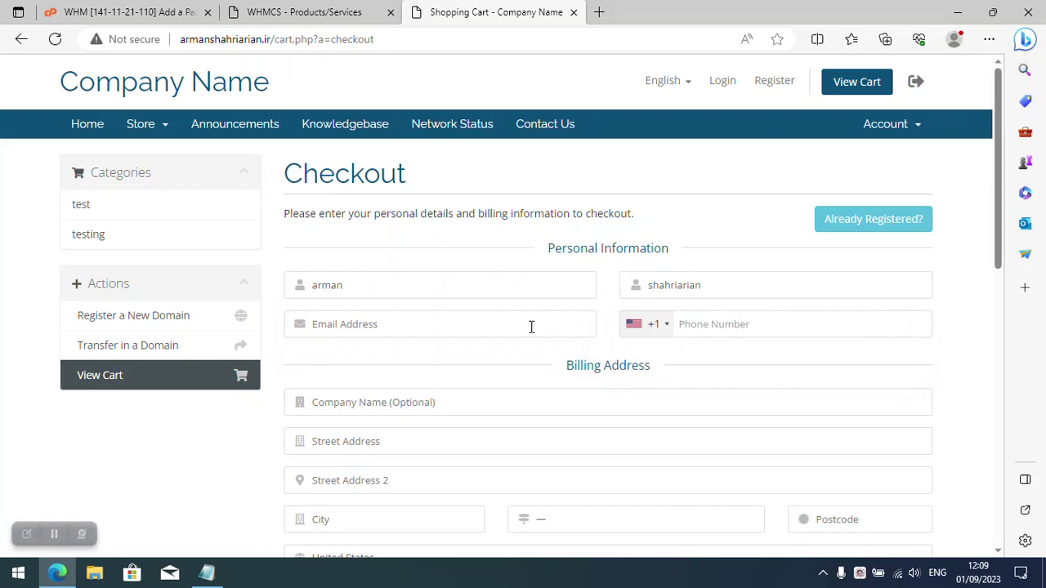
text(575757474)
click(415, 326)
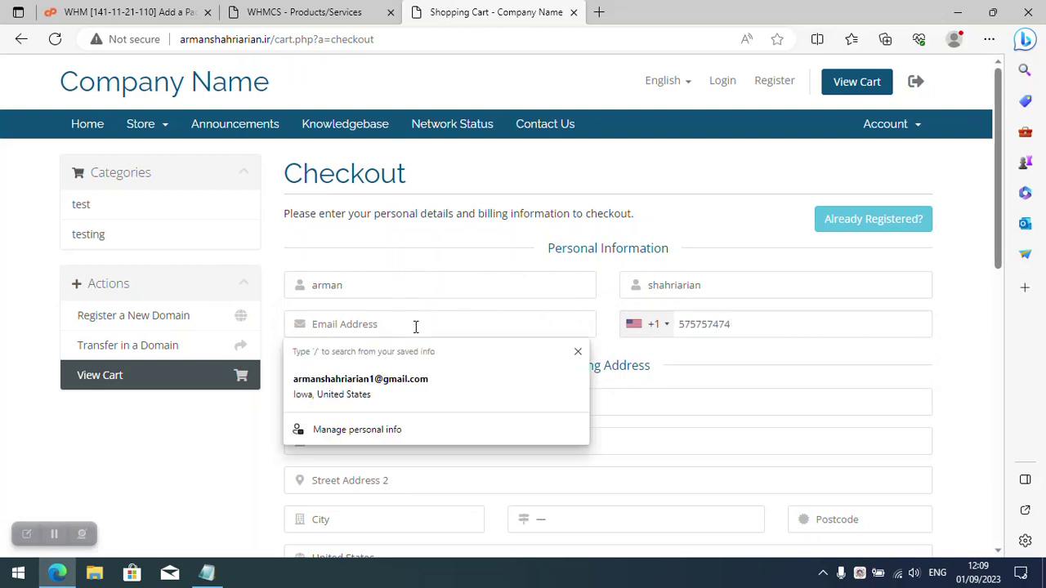
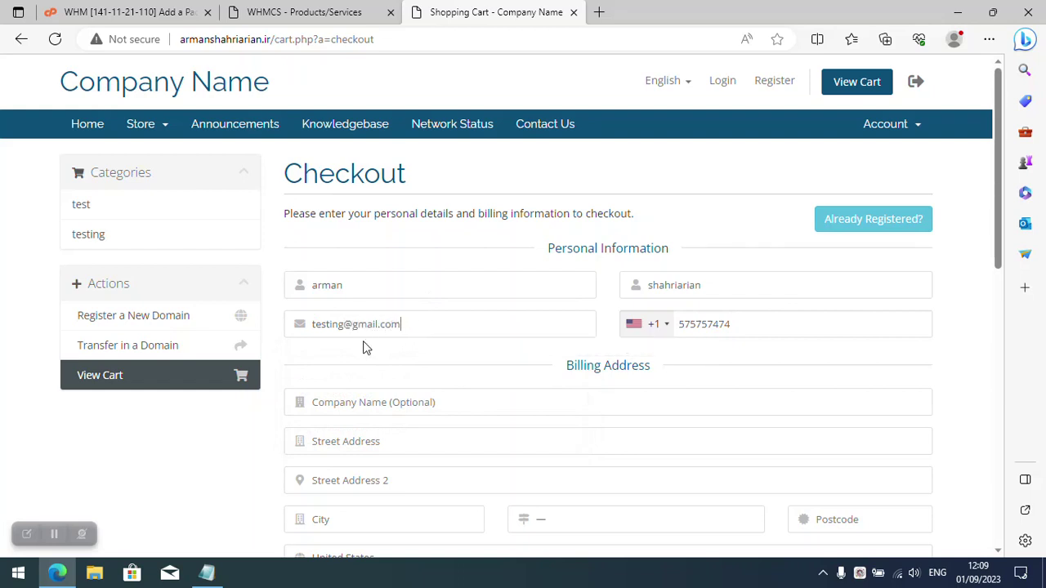
Enter the billing street address, city, state and postcode.
scroll(366, 347, down, 2)
click(369, 287)
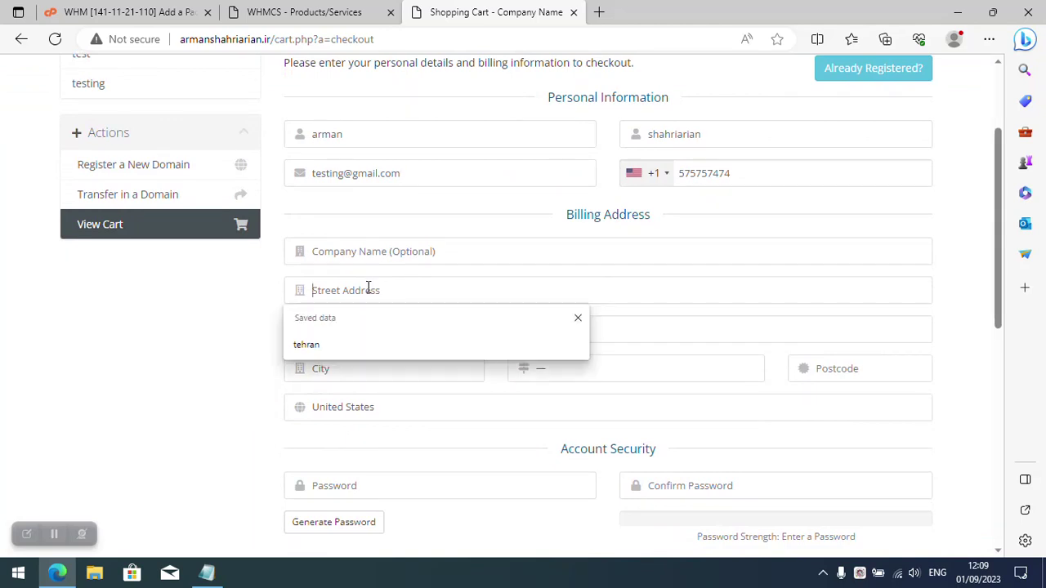
text(usa)
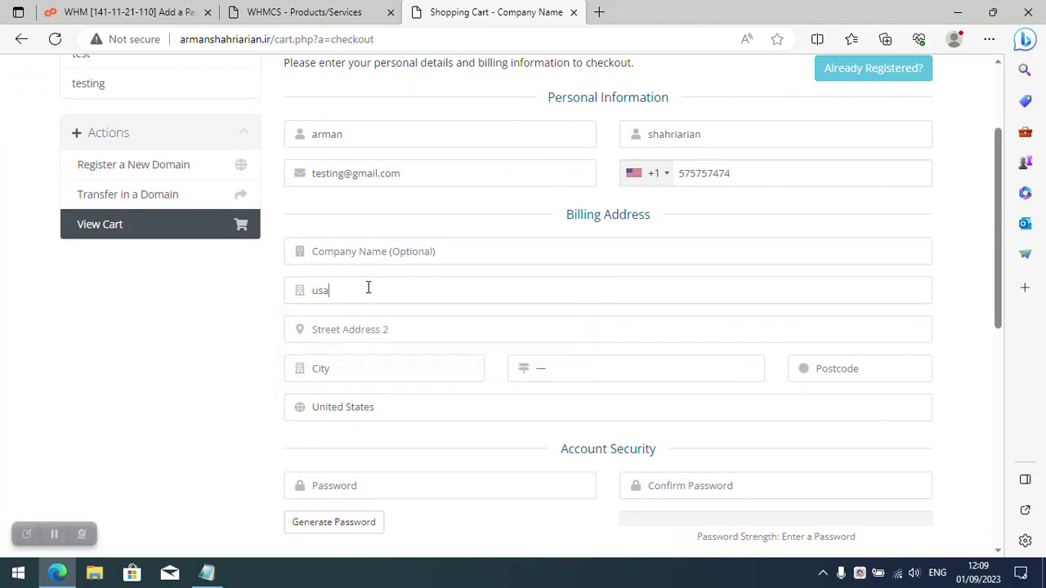
click(353, 358)
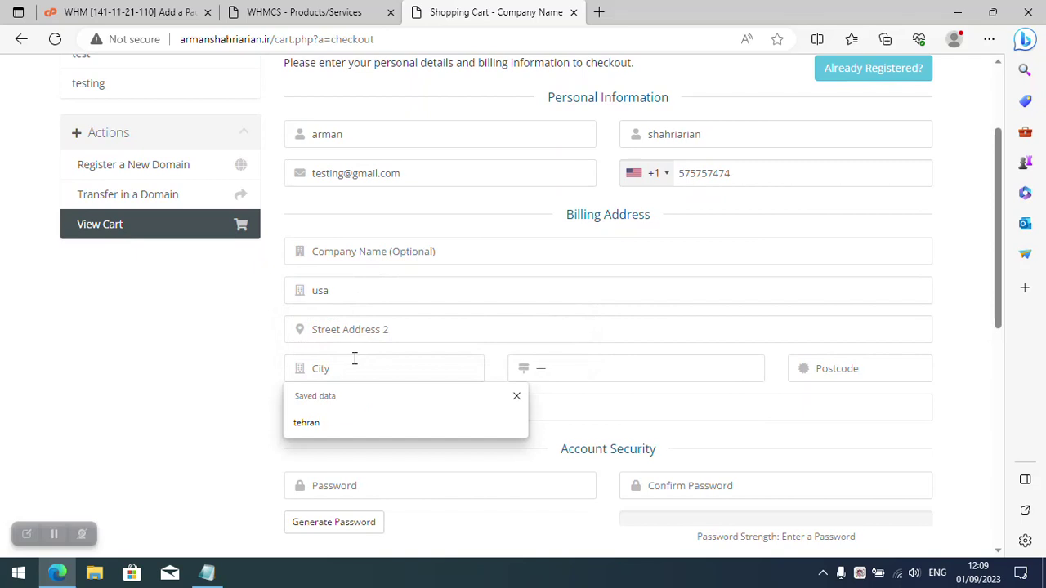
click(341, 422)
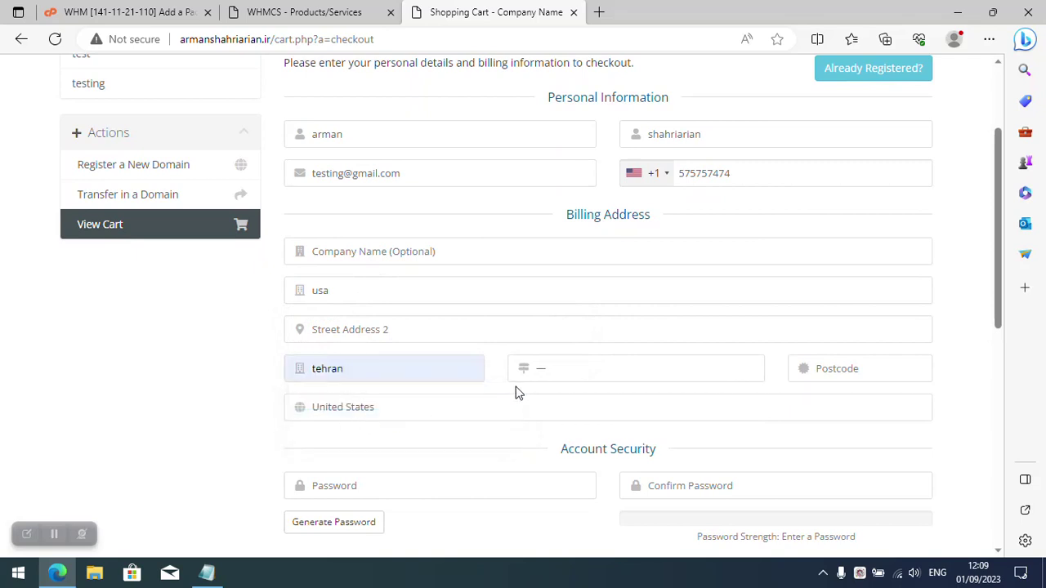
click(540, 378)
click(585, 256)
click(821, 371)
text(5)
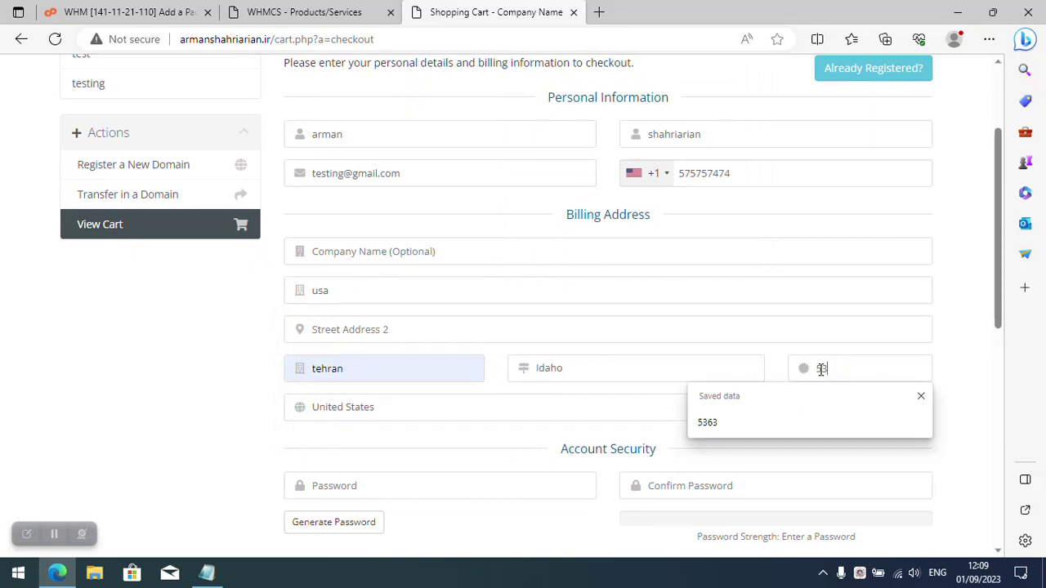
text(355)
Set the account password and submit the order with Complete Order.
scroll(542, 387, down, 1)
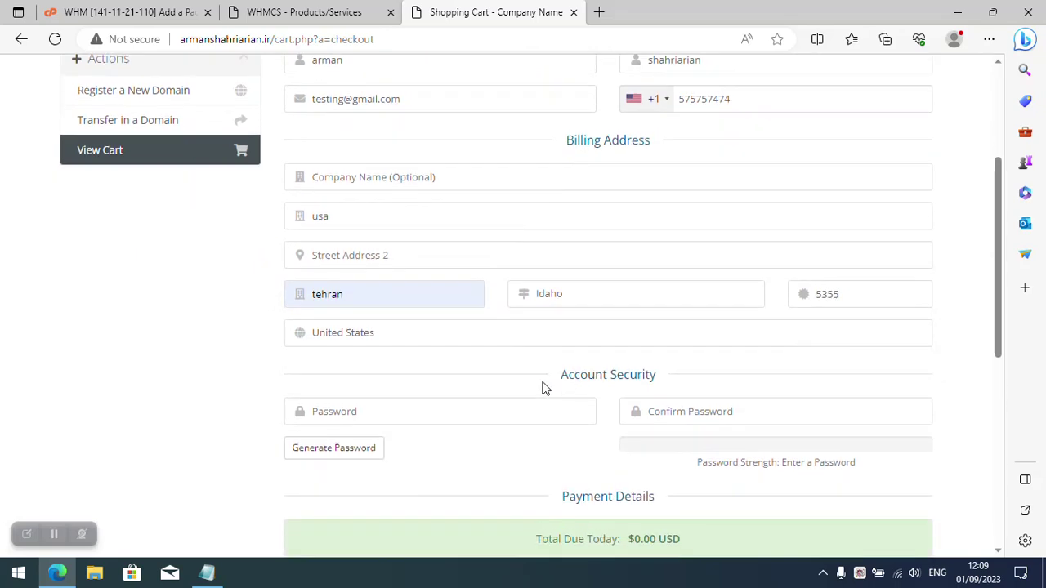
click(397, 410)
text(•••••••)
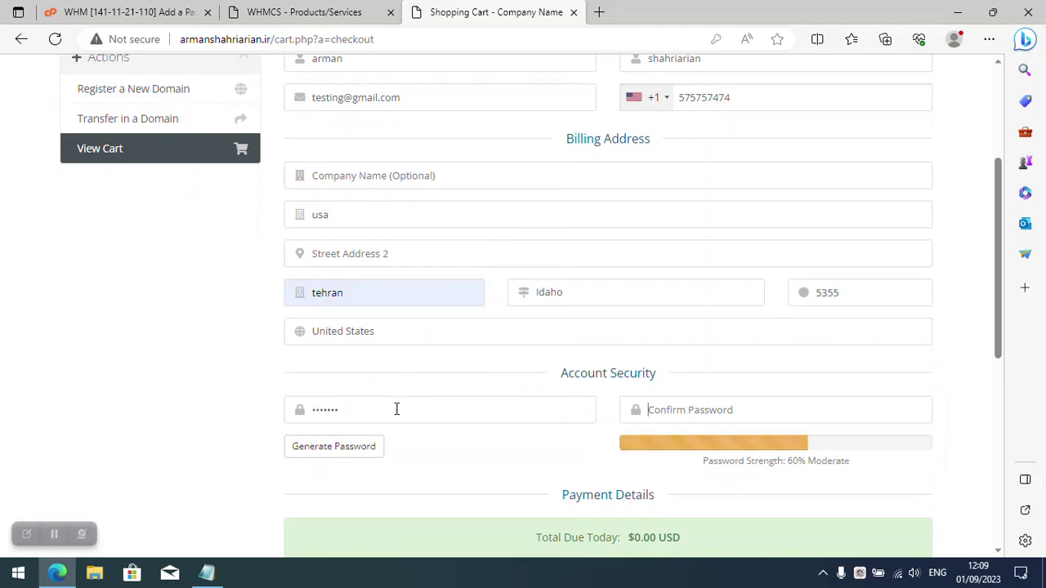
text(•••)
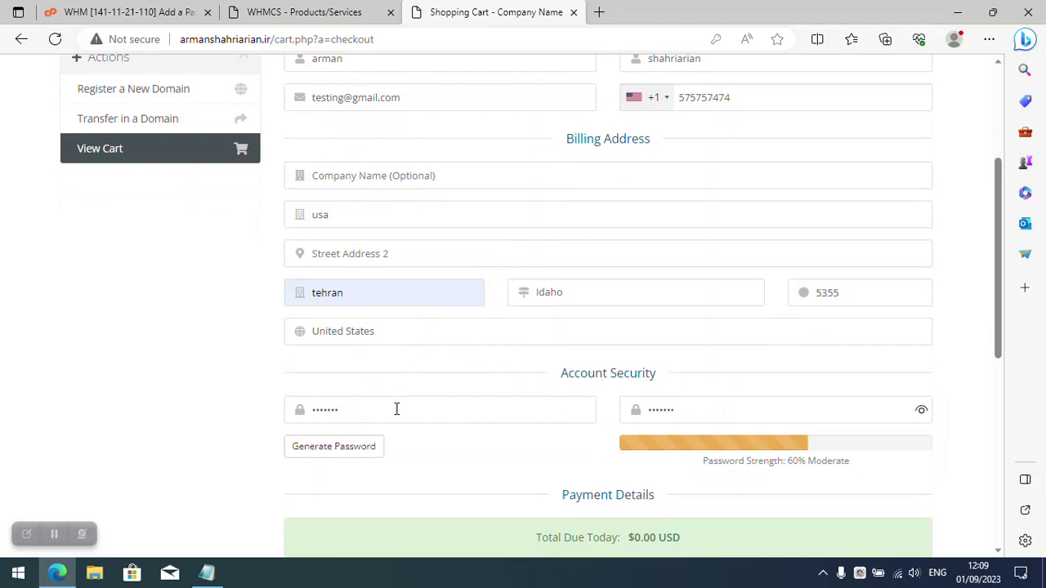
scroll(548, 378, down, 6)
click(595, 410)
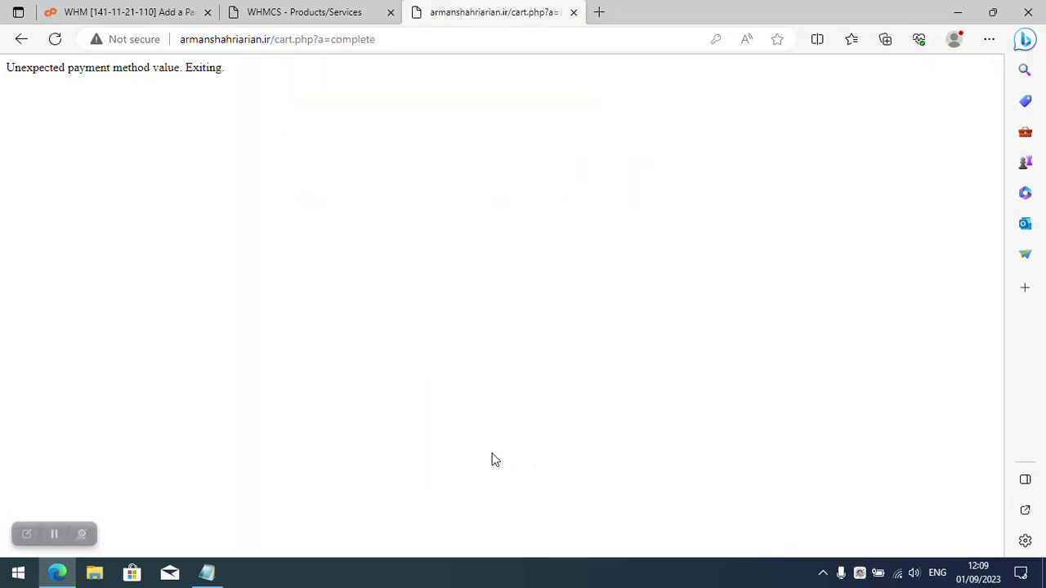
Leave the payment error and check My Services shows testing as Pending, then switch to admin.
drag(227, 69, 8, 69)
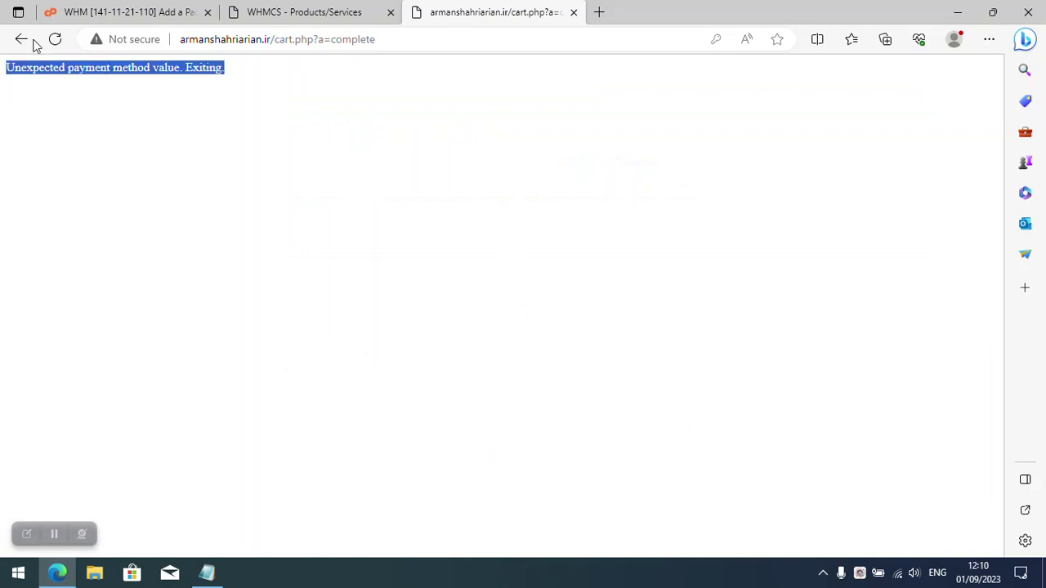
click(22, 39)
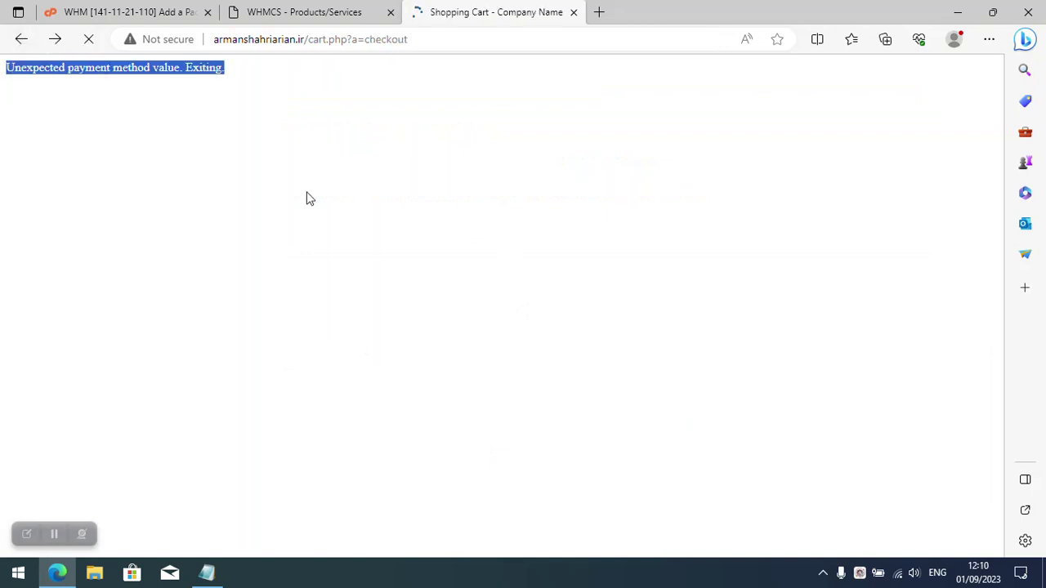
click(917, 133)
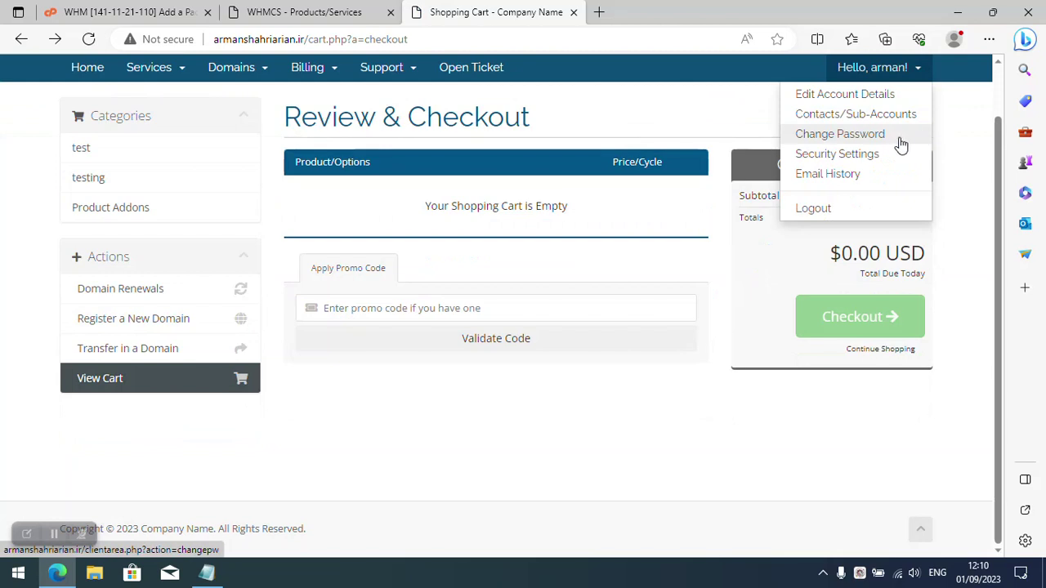
scroll(395, 204, up, 1)
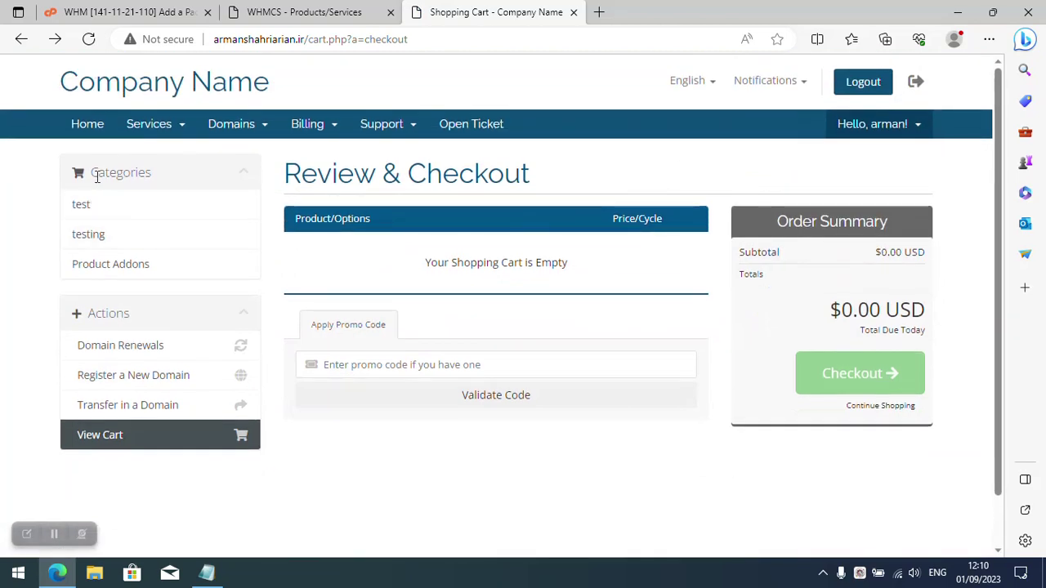
click(135, 127)
click(162, 154)
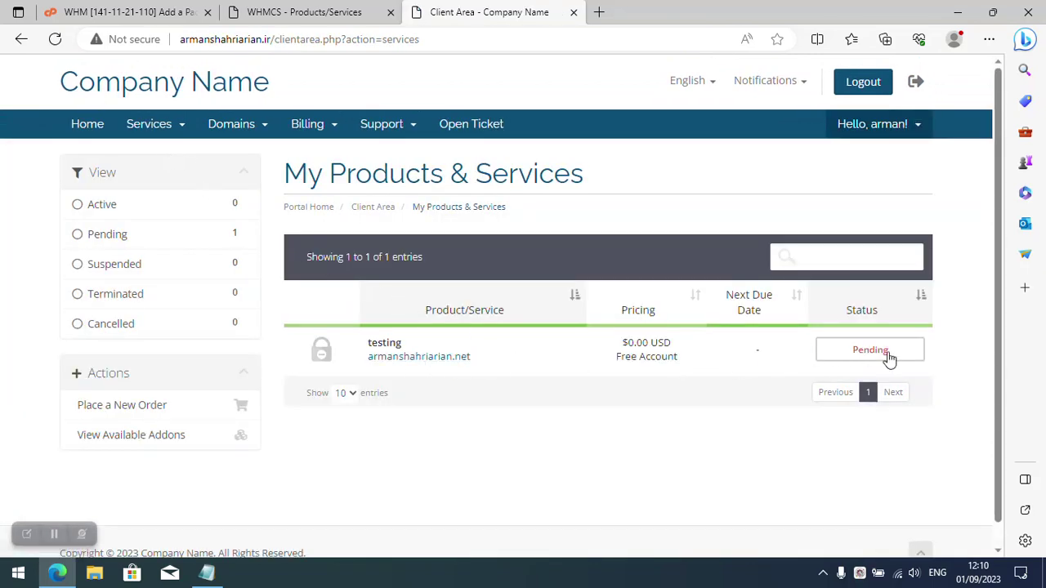
click(255, 10)
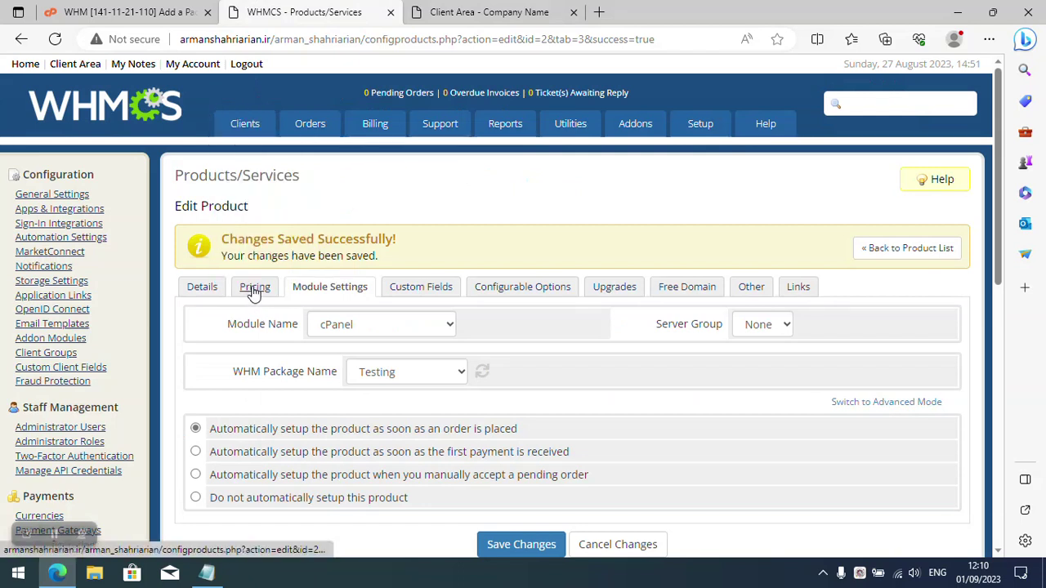
Open pending order 3, set its status to Active and accept the order.
click(334, 167)
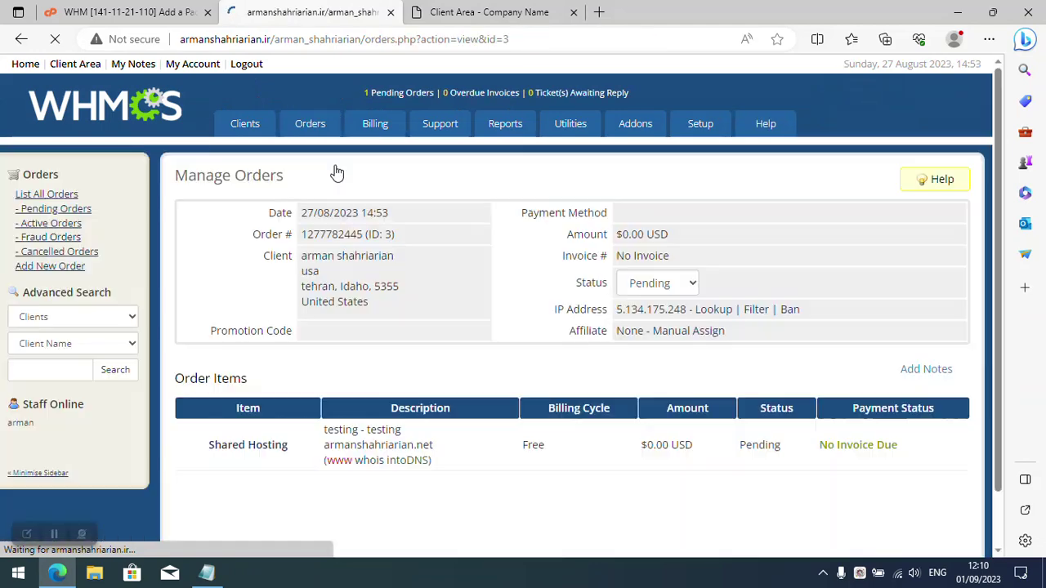
scroll(351, 282, down, 2)
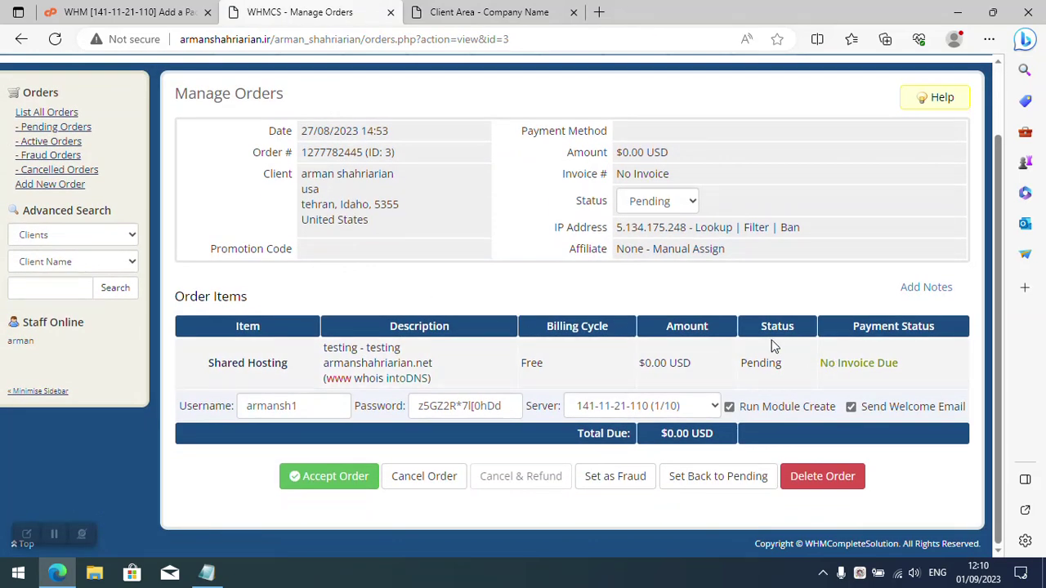
double_click(351, 363)
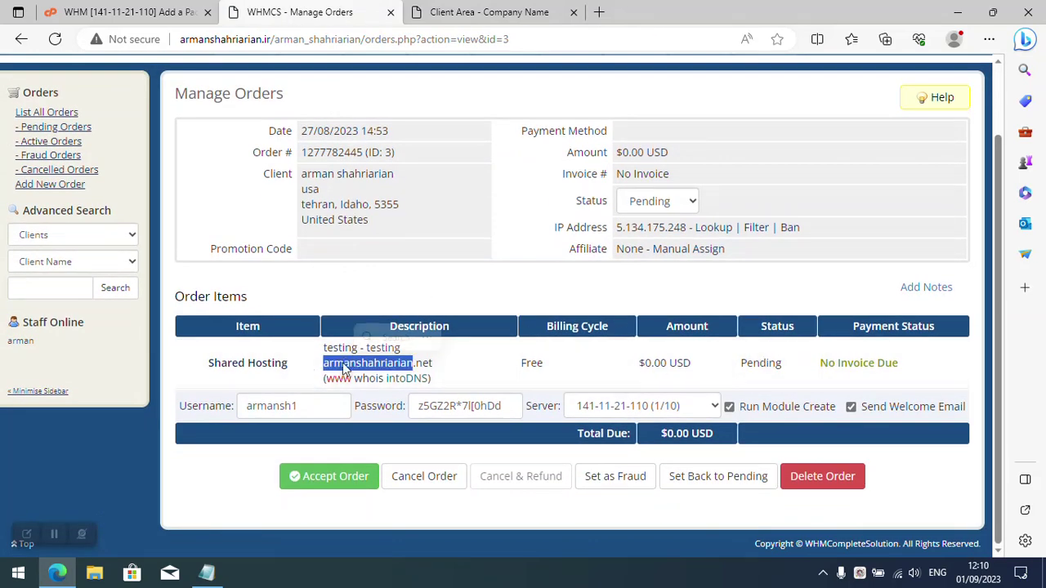
click(345, 363)
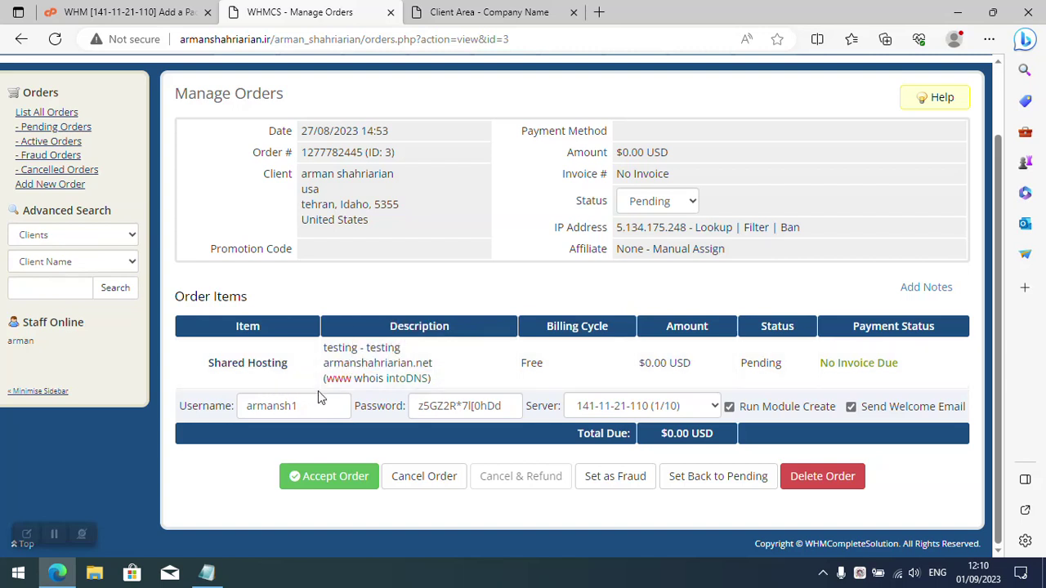
click(658, 203)
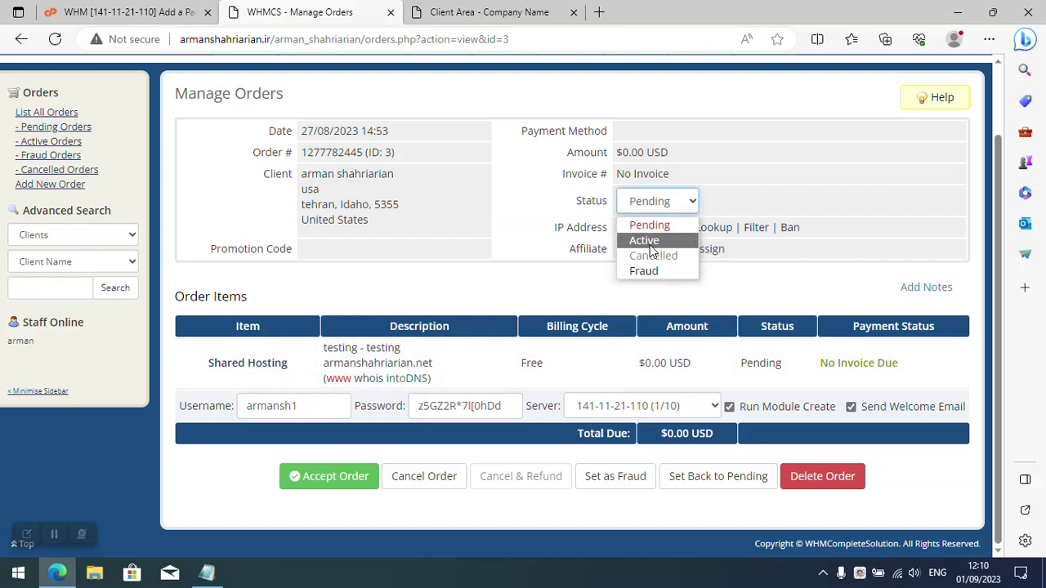
click(634, 241)
click(350, 486)
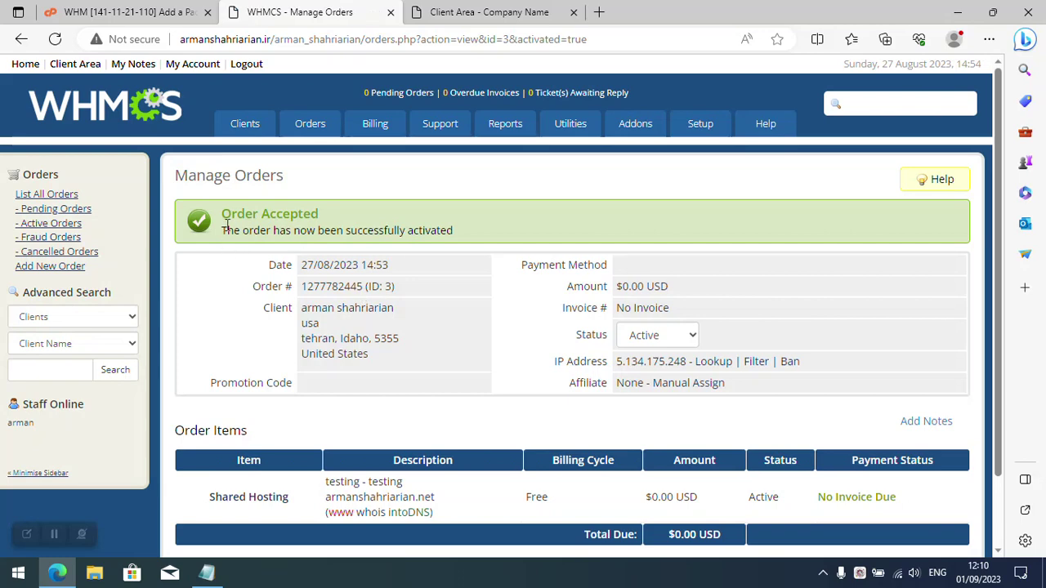
drag(224, 230, 485, 237)
Search WHM tools for 'accoun' and open List Accounts to find the new .net account.
click(158, 22)
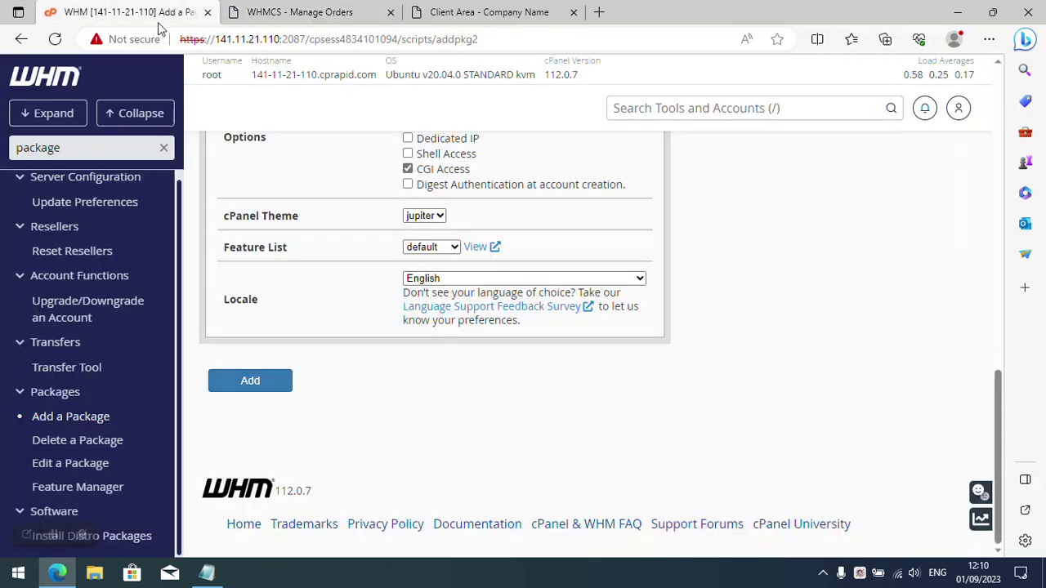
scroll(242, 259, up, 15)
triple_click(123, 151)
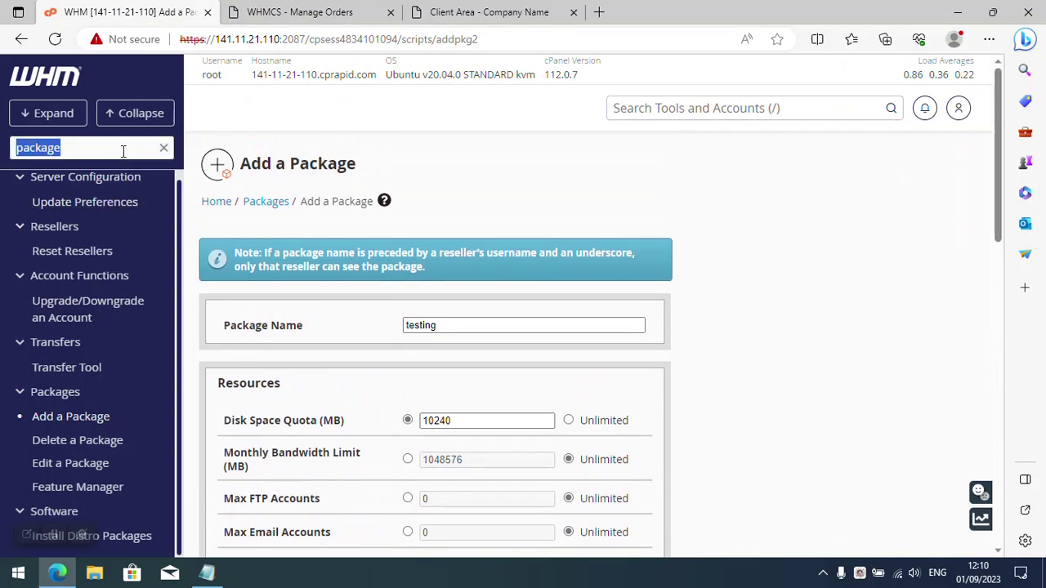
text(account)
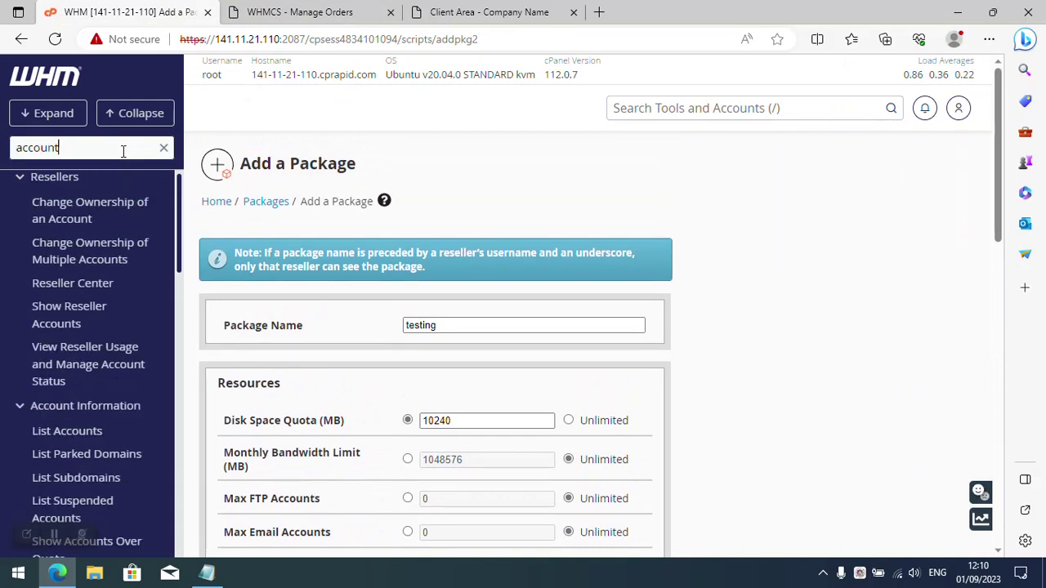
click(83, 439)
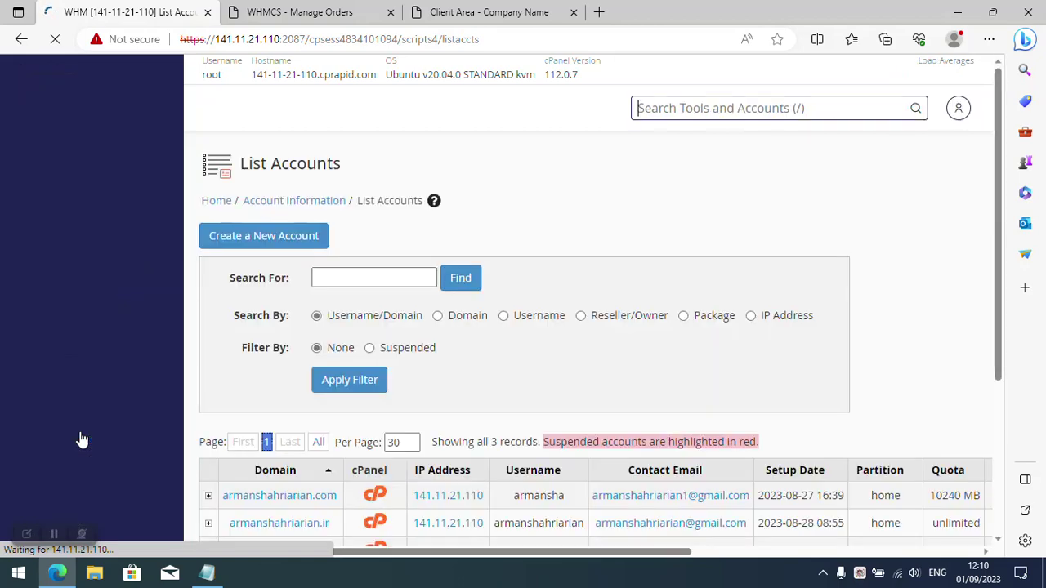
scroll(278, 364, down, 2)
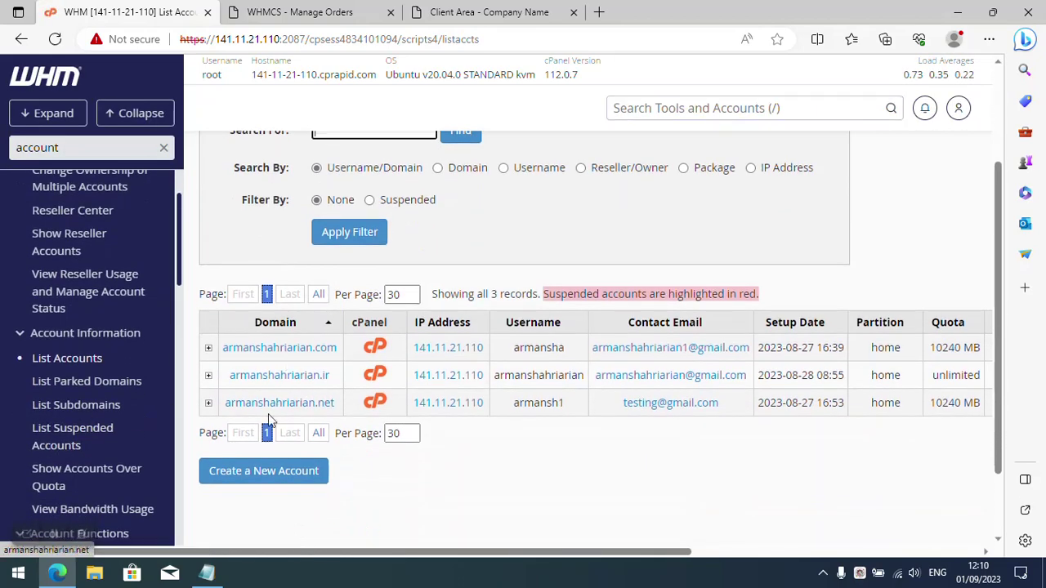
Refresh the client's services, open the Active testing service, and log in to its cPanel.
click(483, 13)
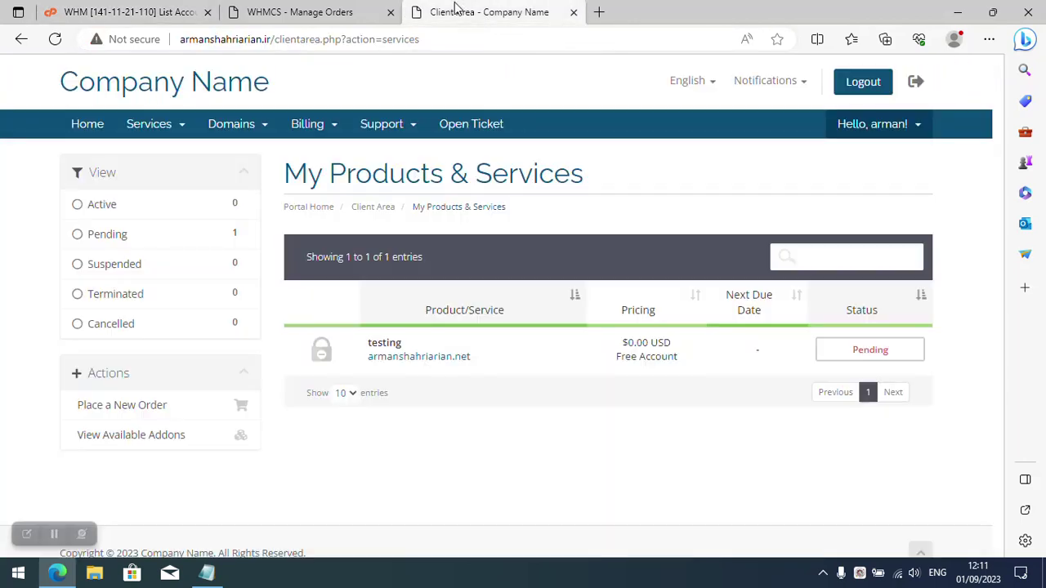
click(55, 40)
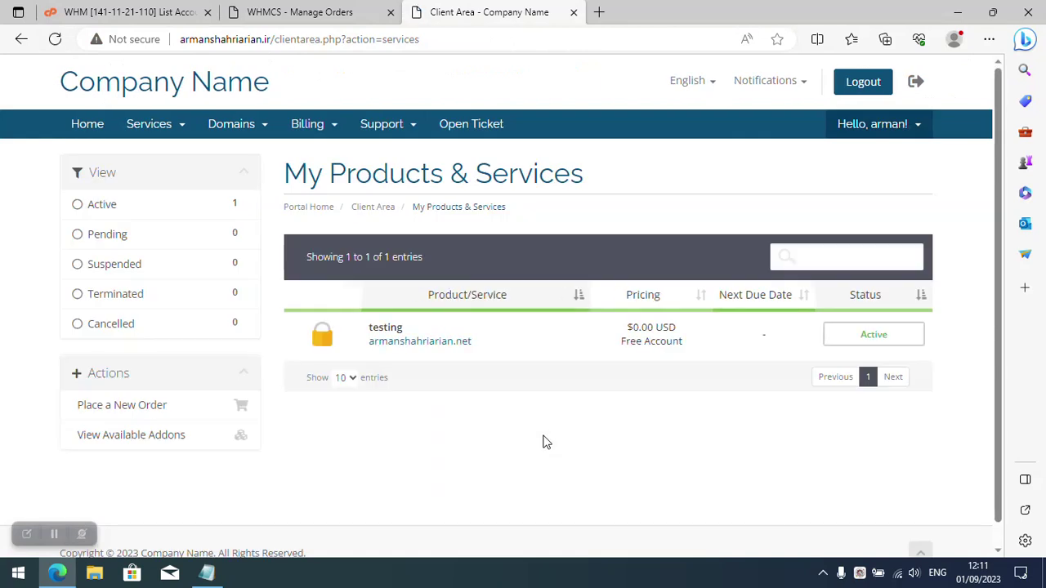
click(521, 335)
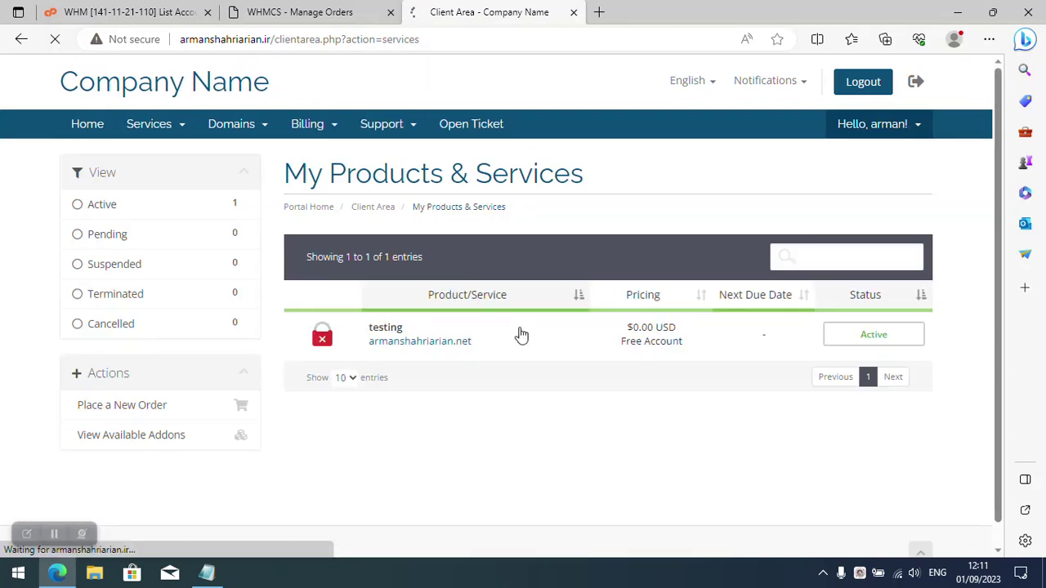
scroll(543, 331, down, 4)
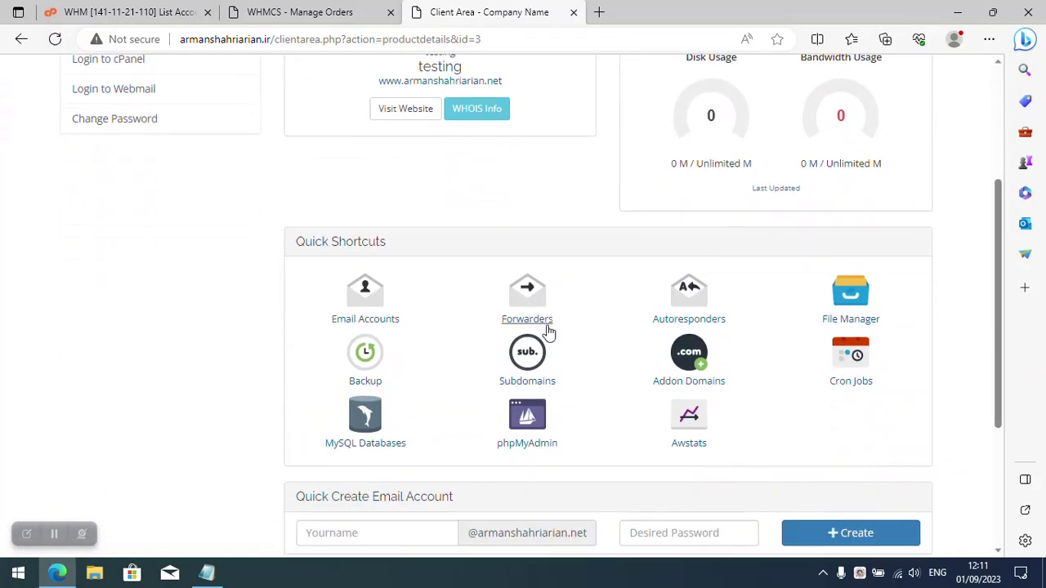
scroll(523, 359, up, 4)
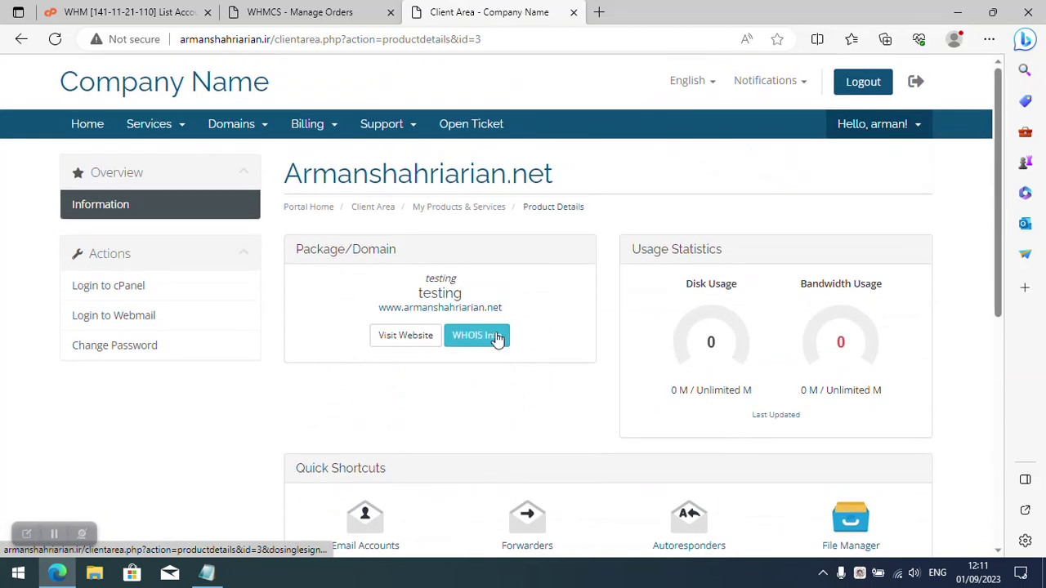
click(131, 288)
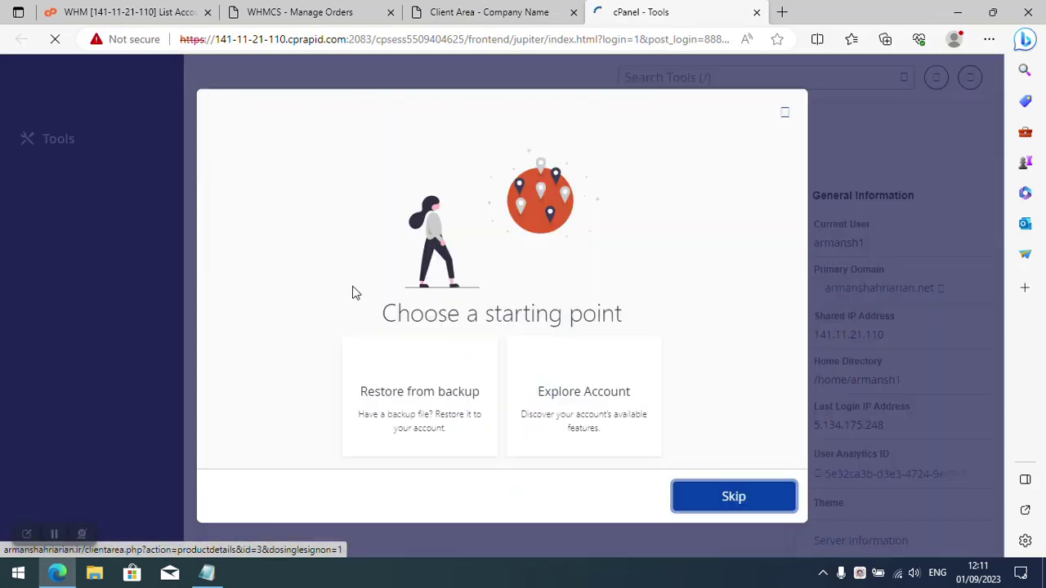
Dismiss the cPanel welcome and analytics prompts, then log out of cPanel.
click(701, 507)
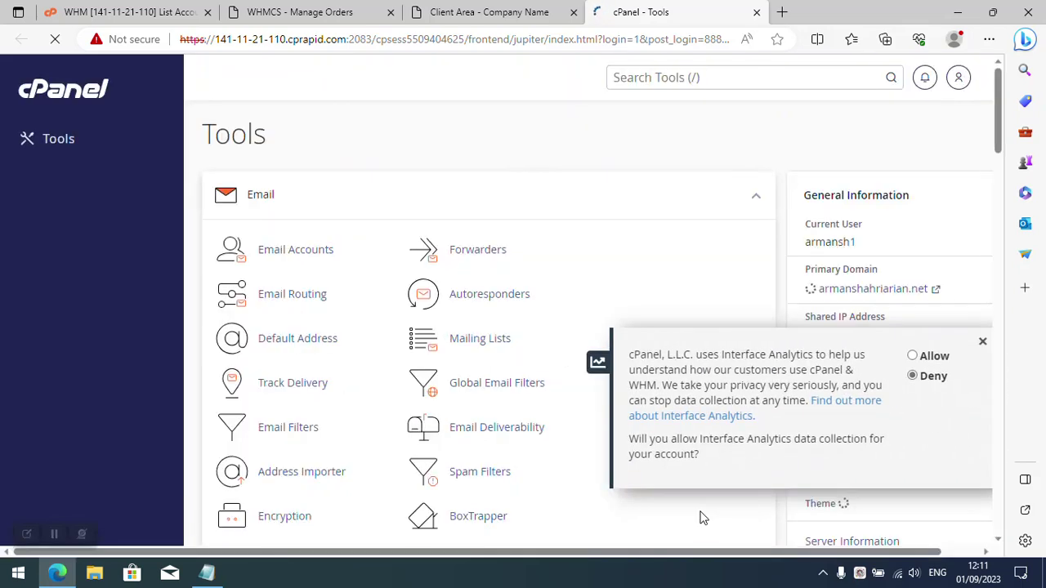
click(982, 342)
drag(960, 305, 808, 299)
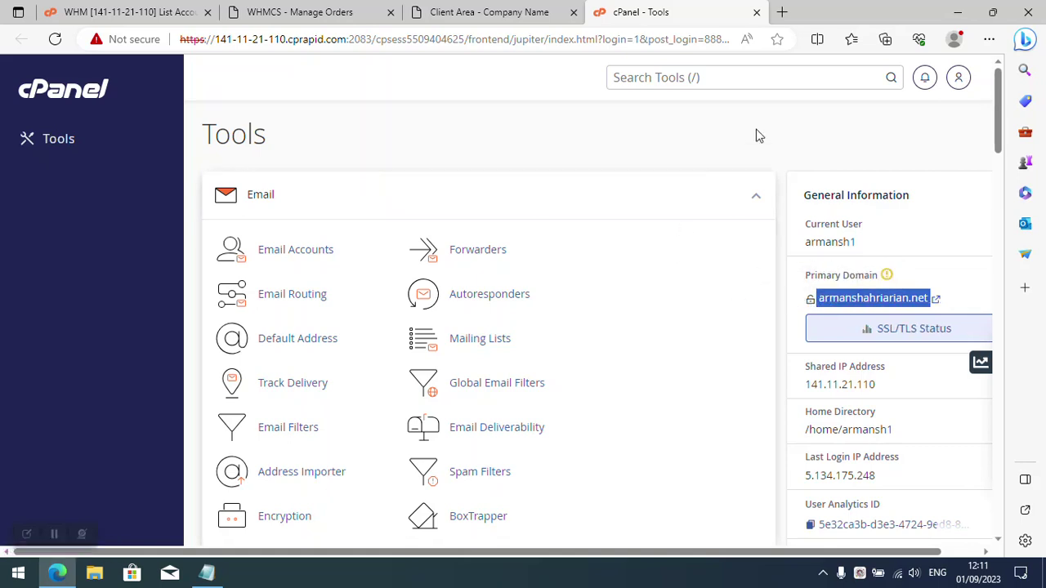
click(957, 77)
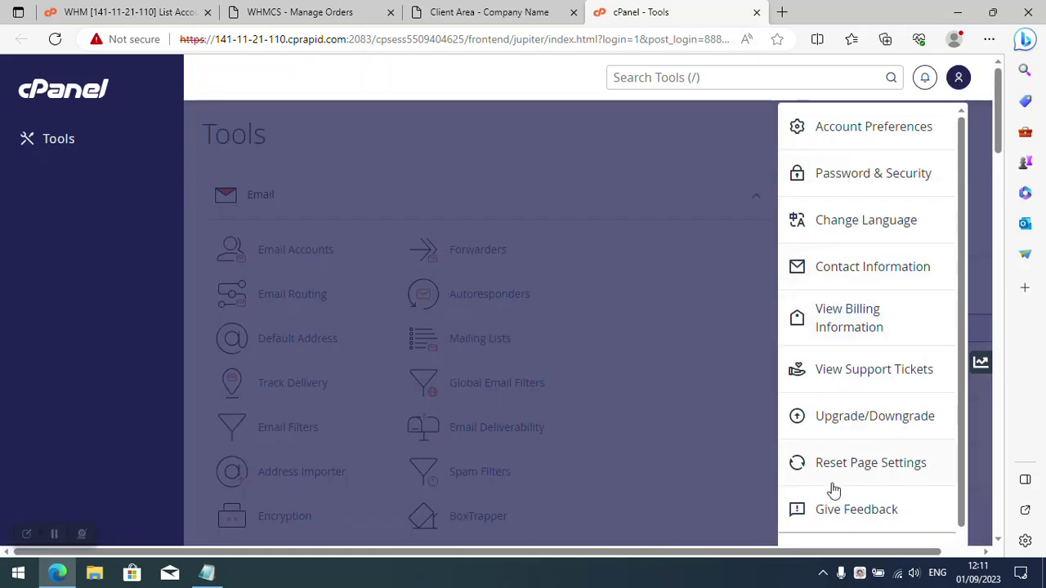
scroll(834, 488, down, 3)
click(838, 535)
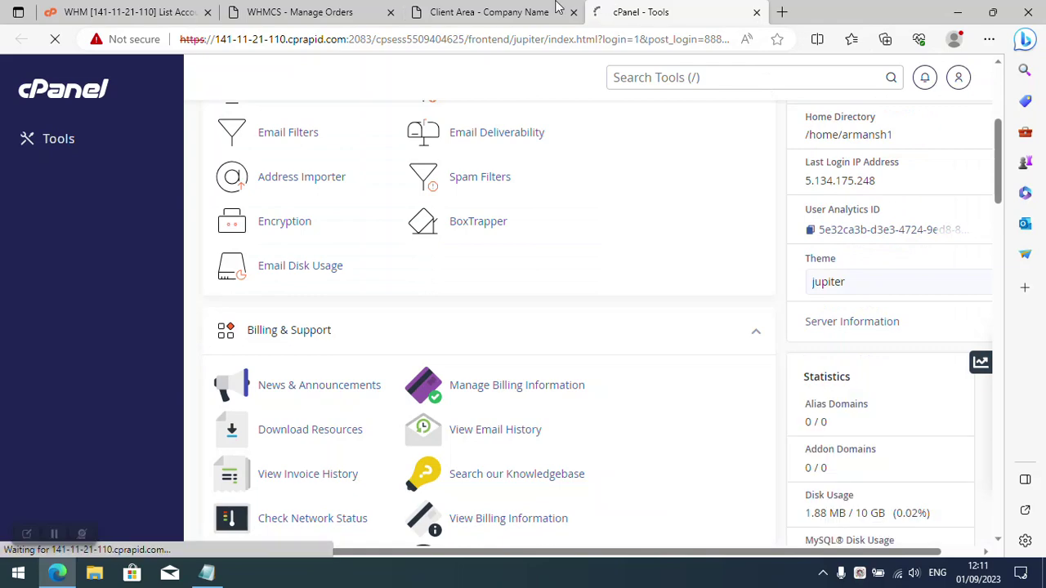
Stop acting as the client in WHMCS, return to admin, and close the cPanel login tab.
click(531, 12)
scroll(666, 377, down, 3)
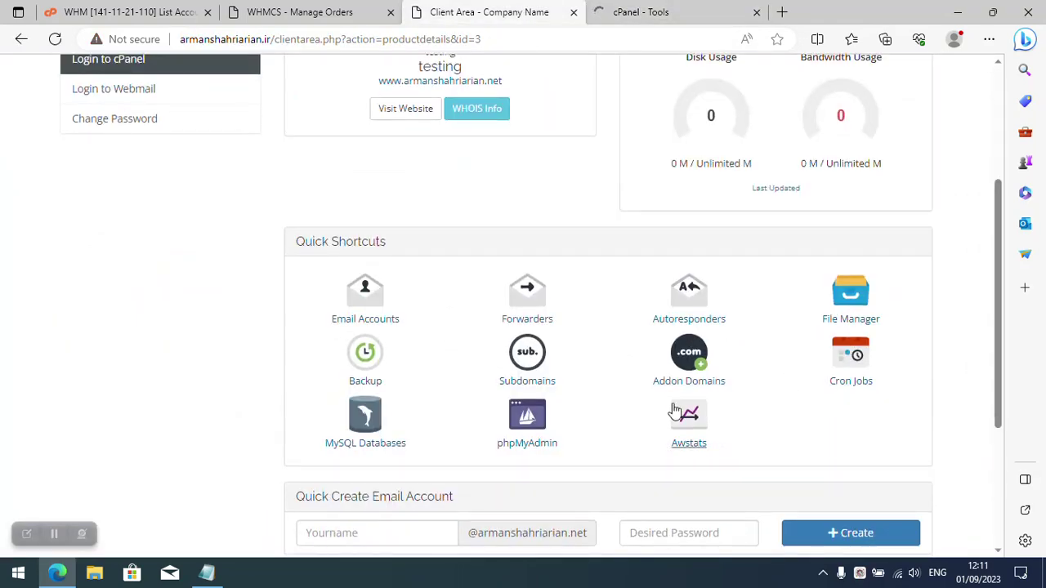
scroll(420, 408, up, 3)
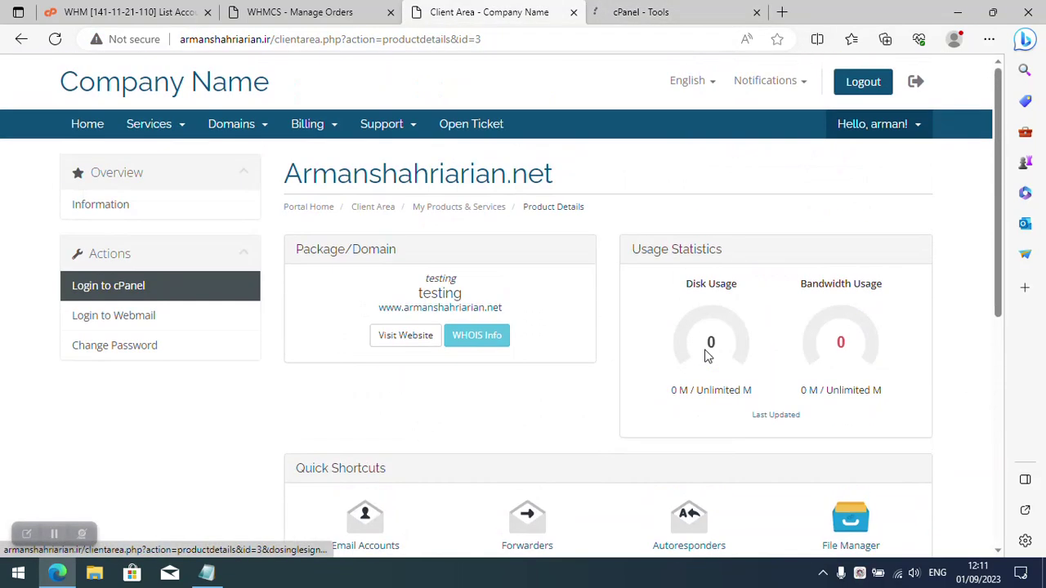
click(929, 85)
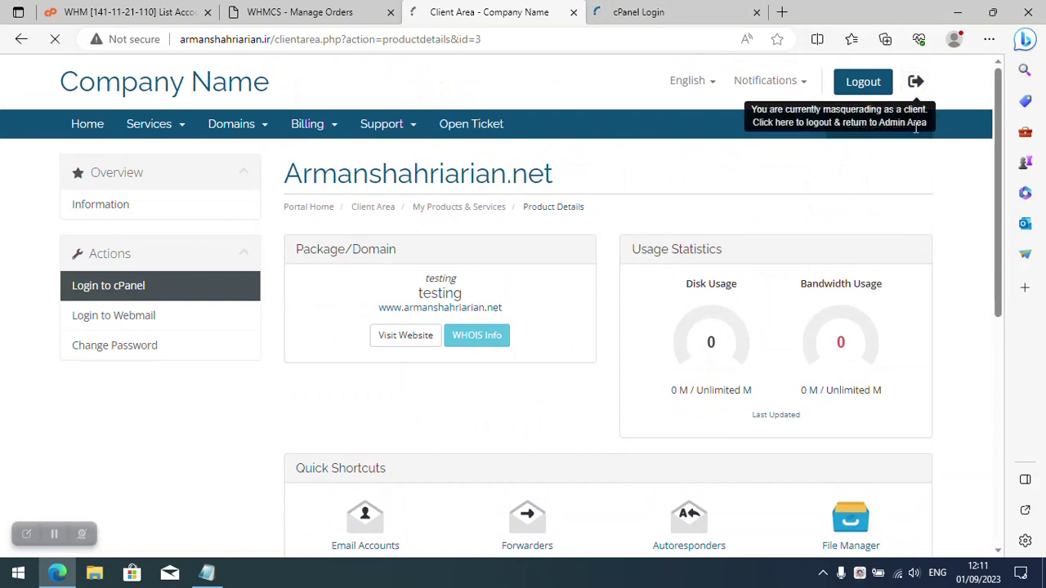
click(690, 10)
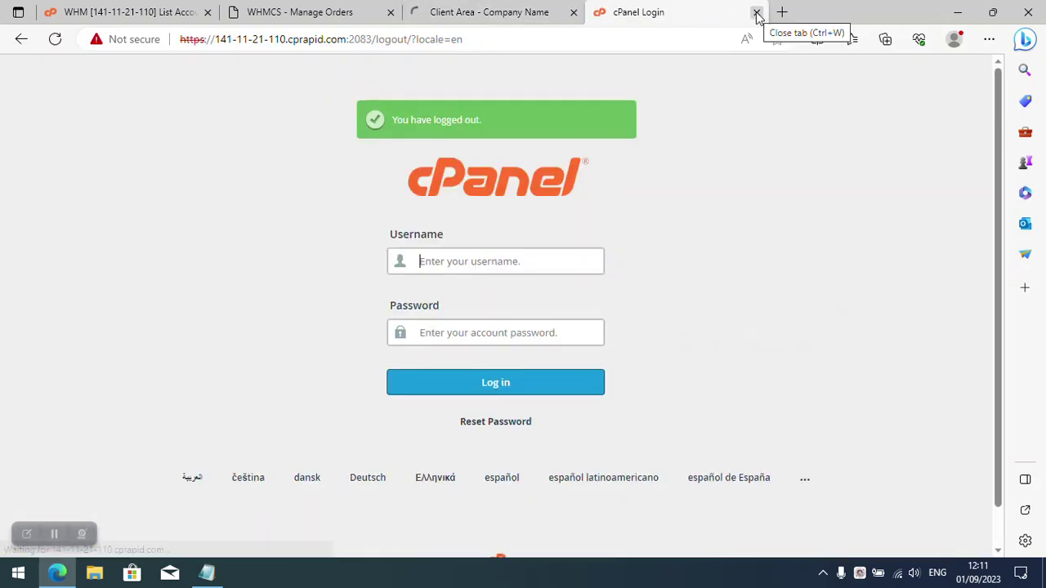
click(757, 14)
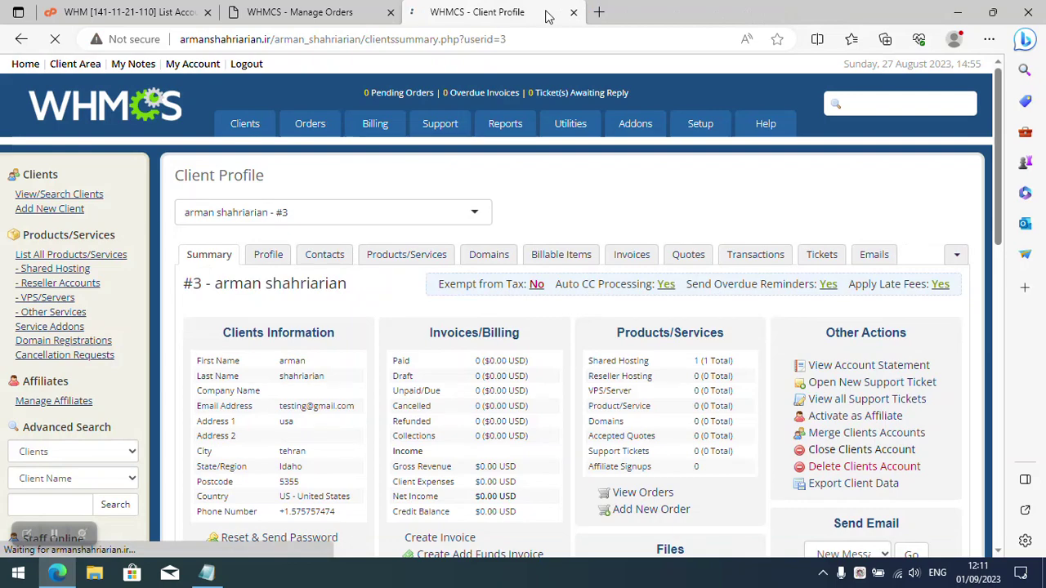
scroll(340, 292, down, 3)
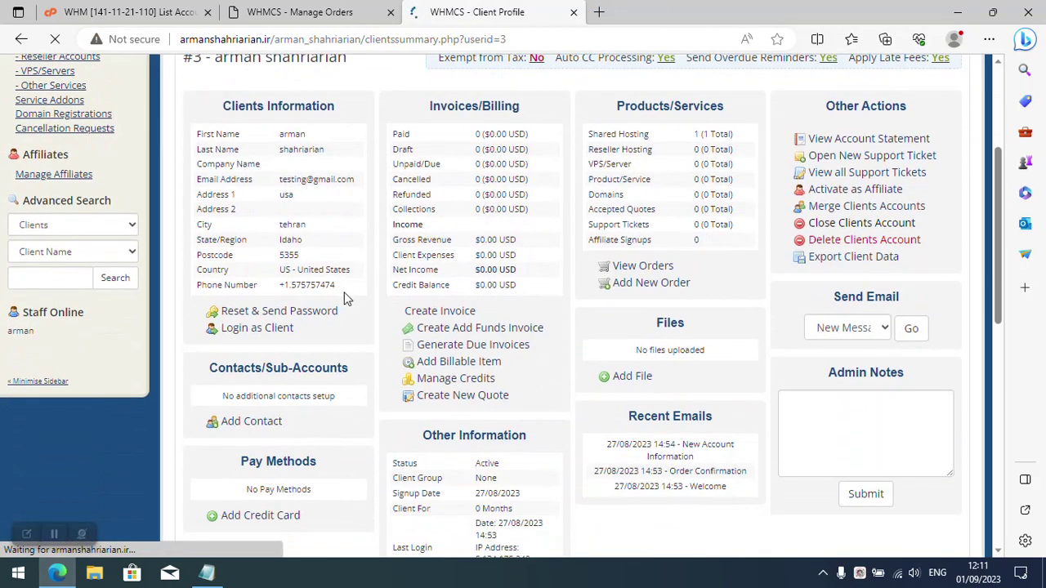